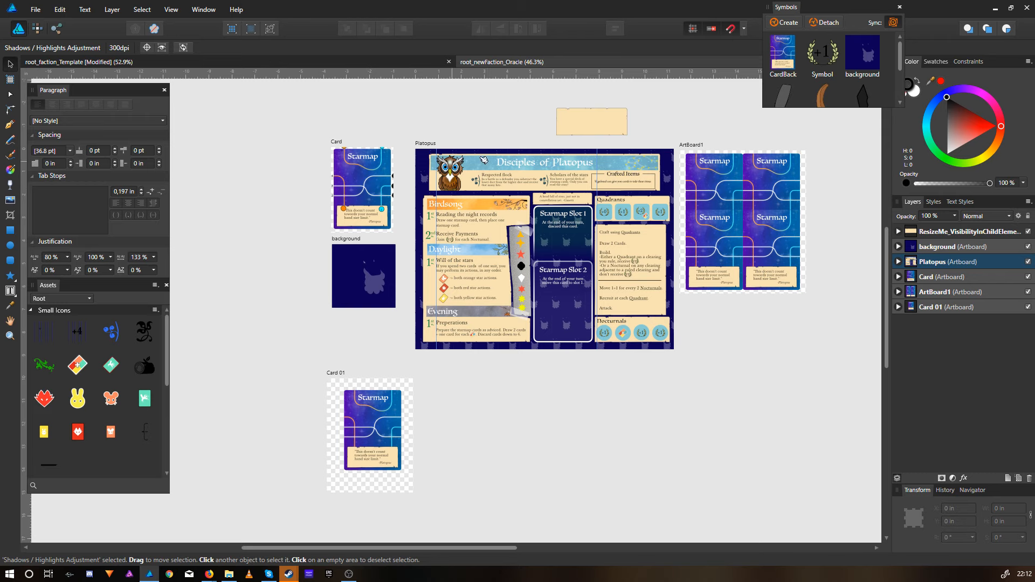
Step: Switch to the root_faction_Template document and delete the CardBack symbol from its symbol library
{"action": "scroll", "coordinate": [513, 280], "scroll_direction": "up", "scroll_amount": 4}
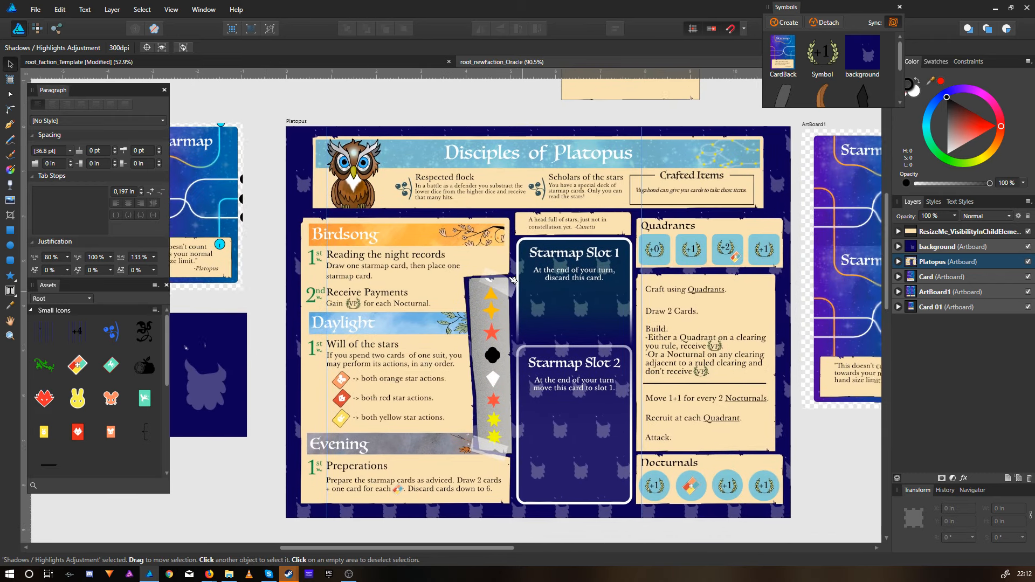
{"action": "left_click_drag", "start_coordinate": [512, 280], "coordinate": [489, 258]}
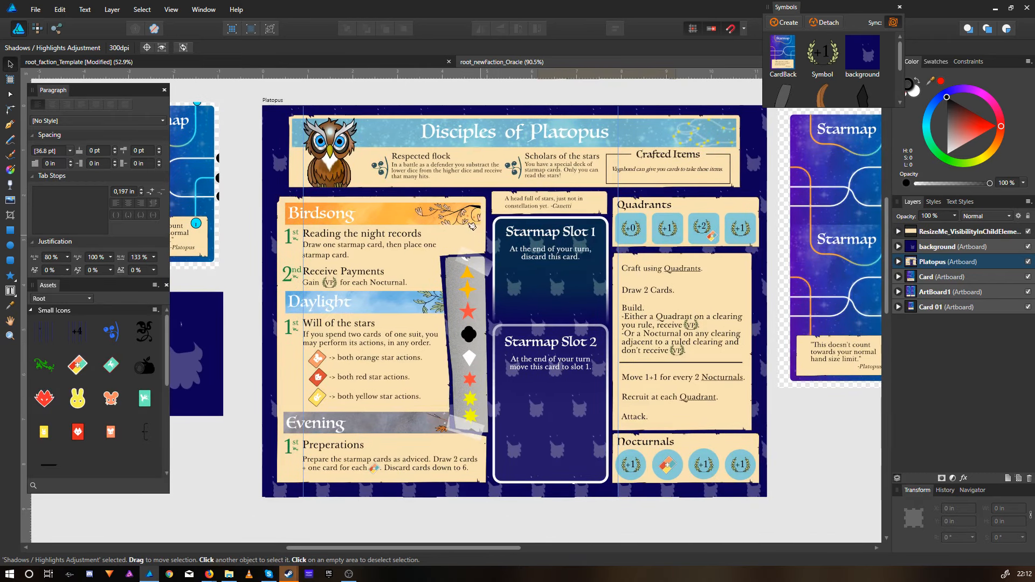
{"action": "left_click", "coordinate": [353, 61]}
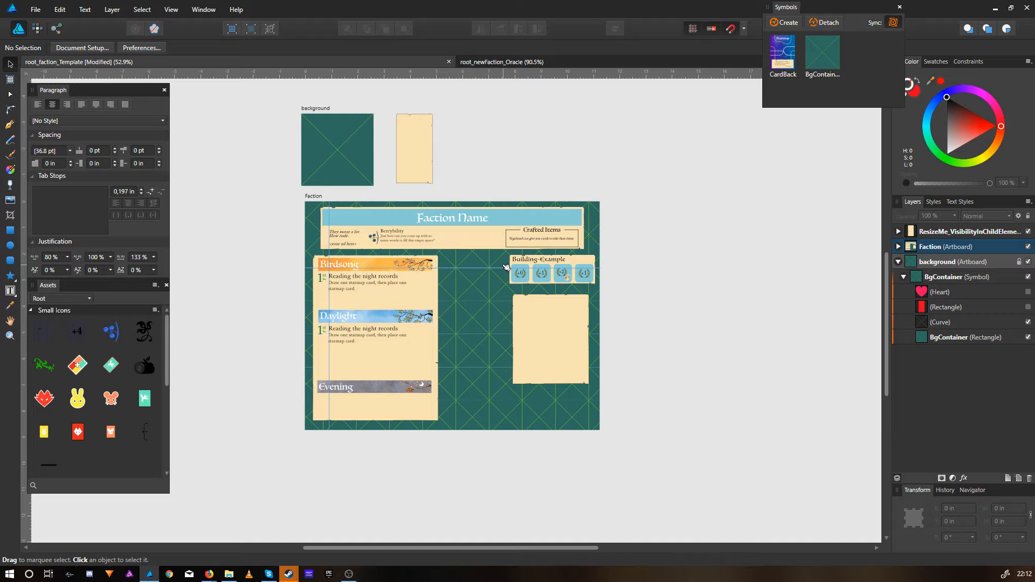
{"action": "left_click_drag", "start_coordinate": [447, 209], "coordinate": [455, 210]}
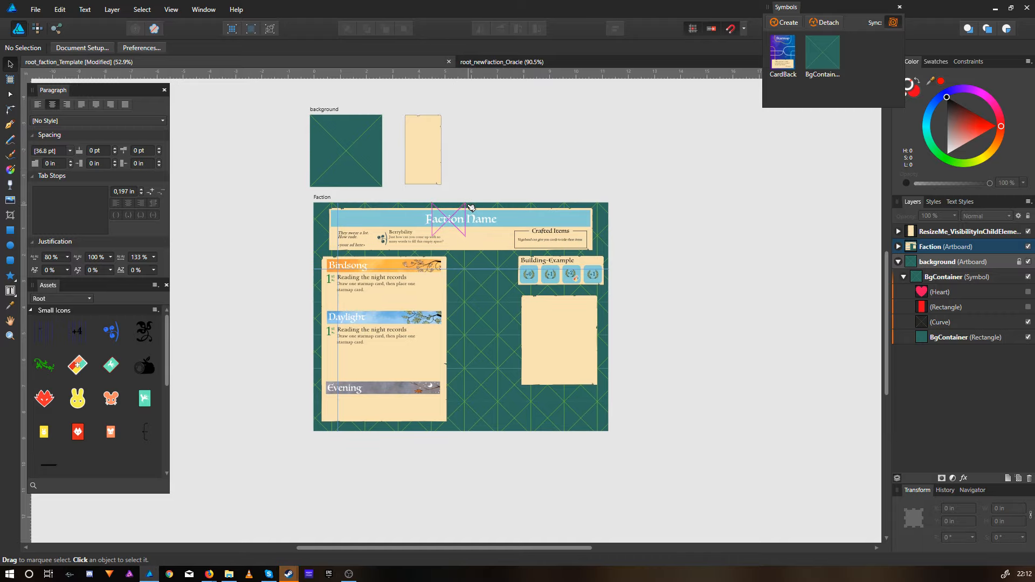
{"action": "left_click_drag", "start_coordinate": [654, 224], "coordinate": [708, 226]}
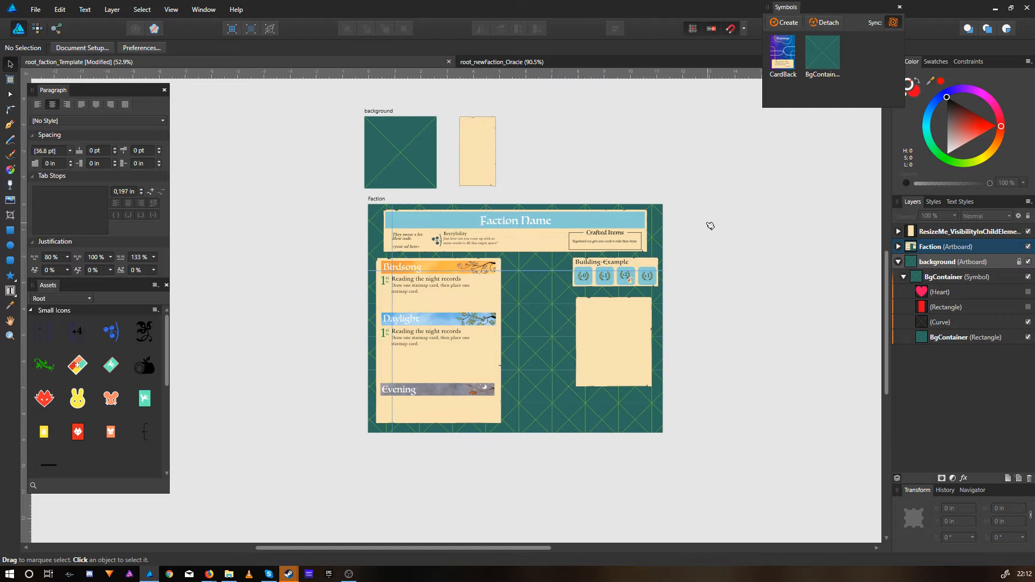
{"action": "right_click", "coordinate": [786, 65]}
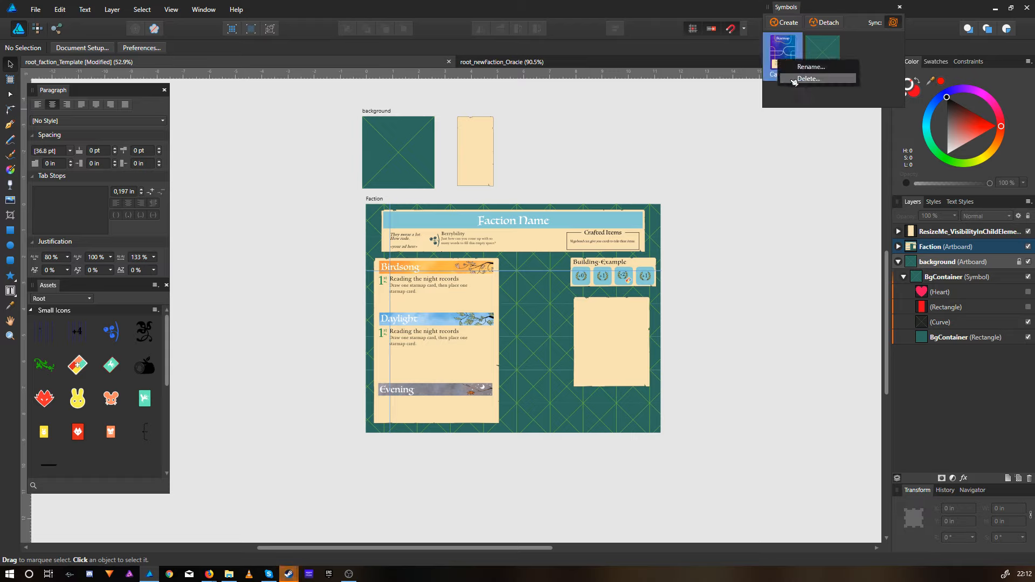
{"action": "left_click", "coordinate": [803, 81]}
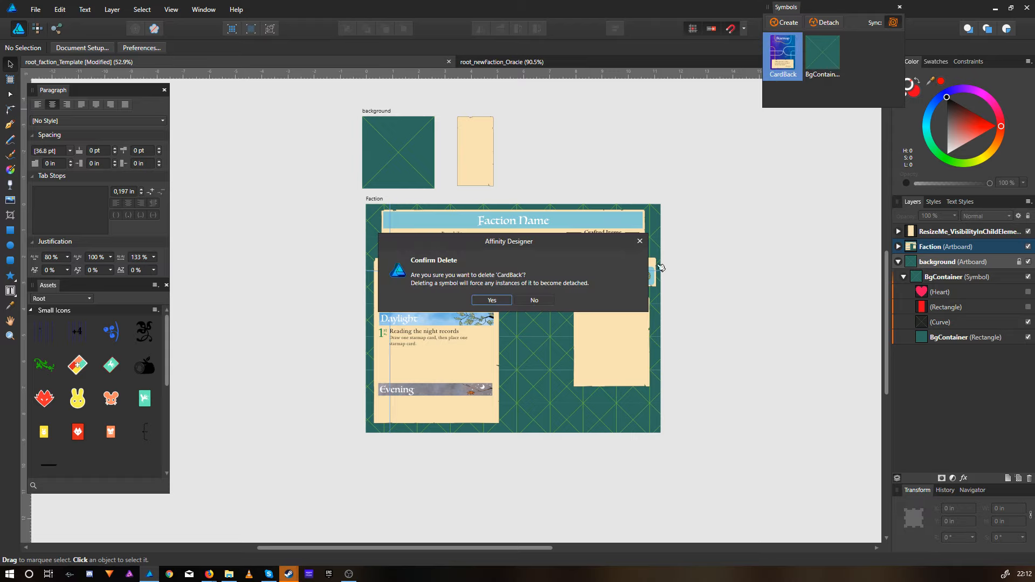
{"action": "left_click", "coordinate": [492, 299]}
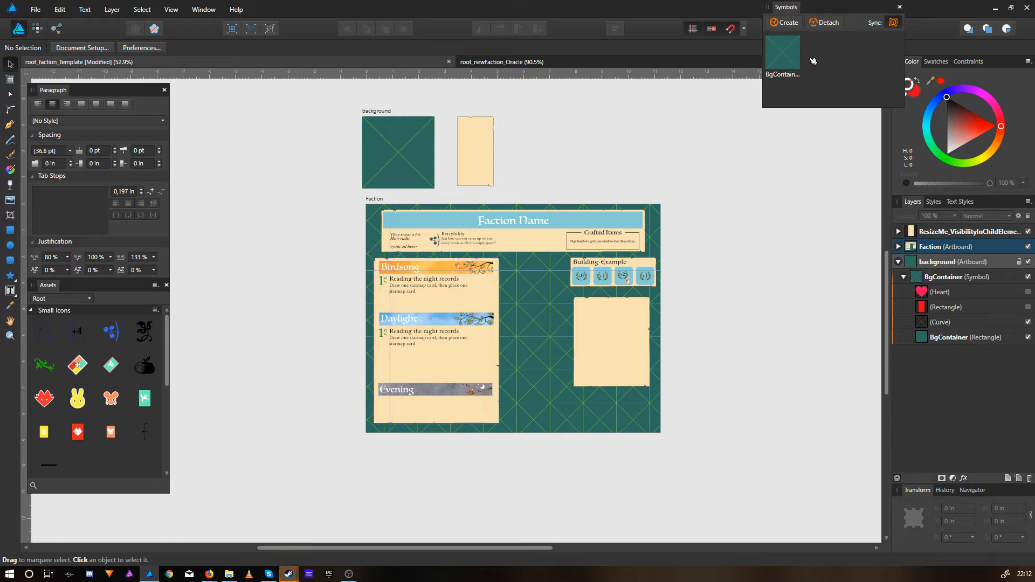
Step: Make the Heart layer inside the background artboard's BgContainer symbol visible so it repeats across the Faction board
{"action": "left_click", "coordinate": [781, 63]}
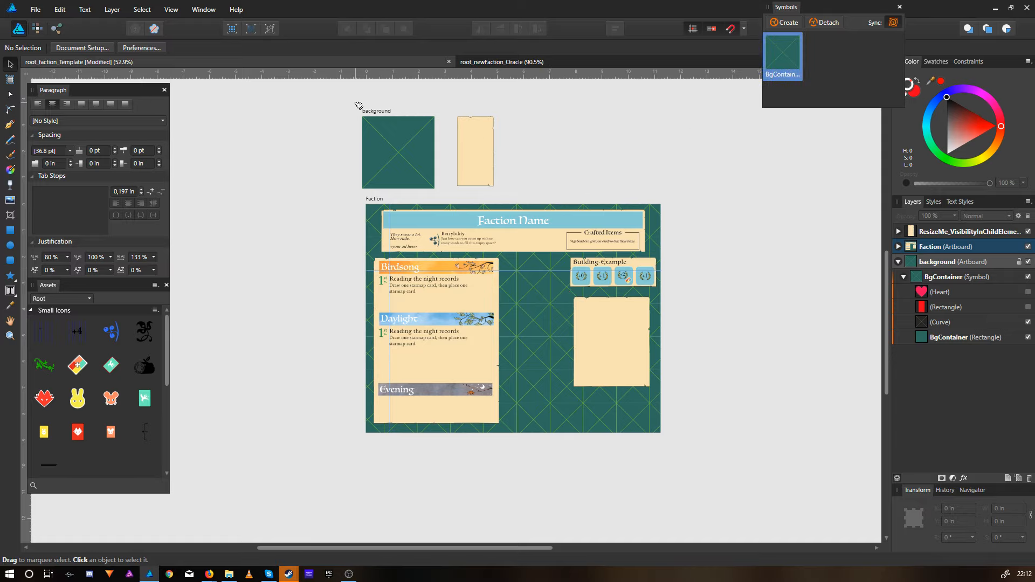
{"action": "left_click", "coordinate": [933, 263]}
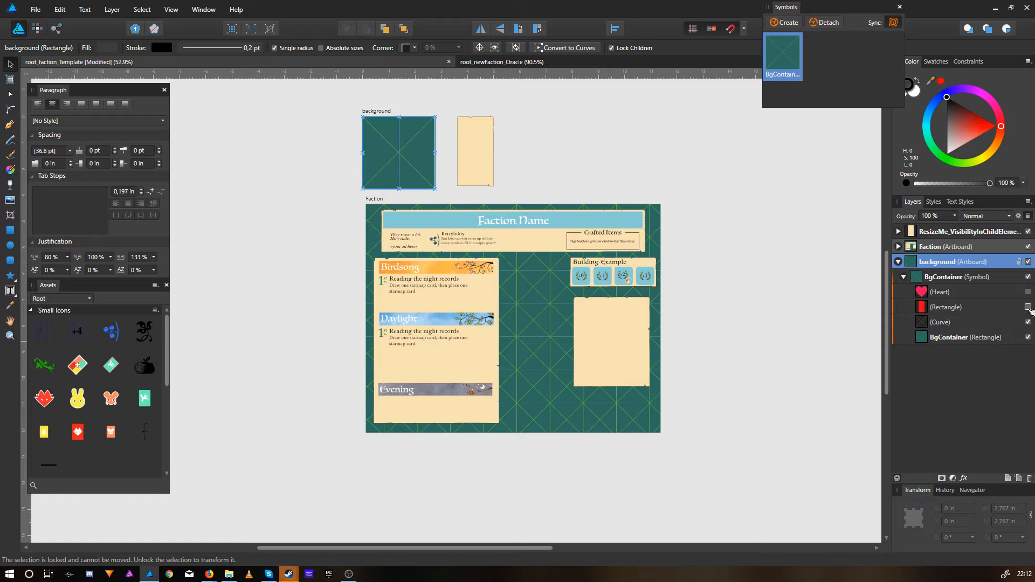
{"action": "left_click", "coordinate": [978, 312]}
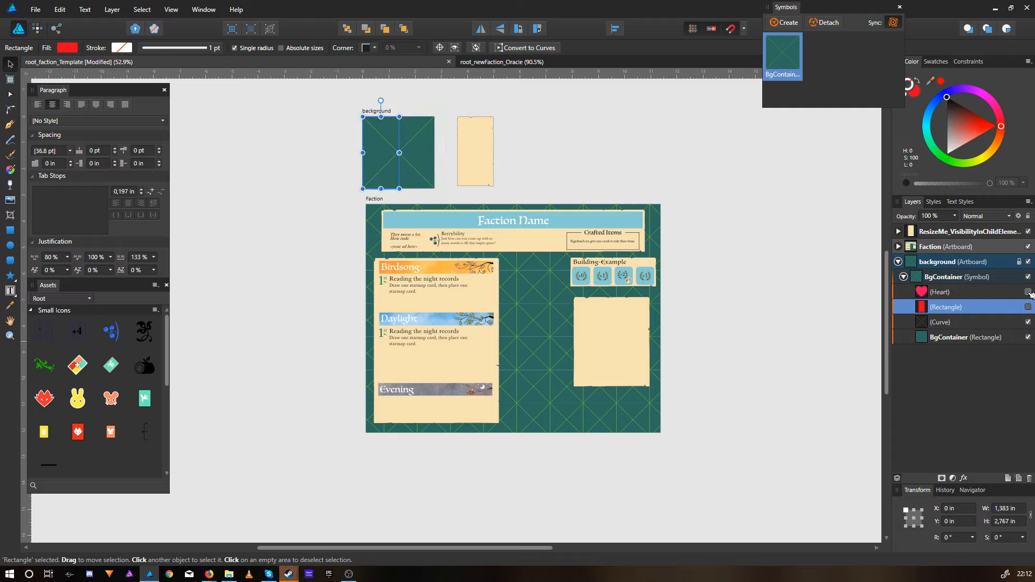
{"action": "left_click", "coordinate": [1028, 291]}
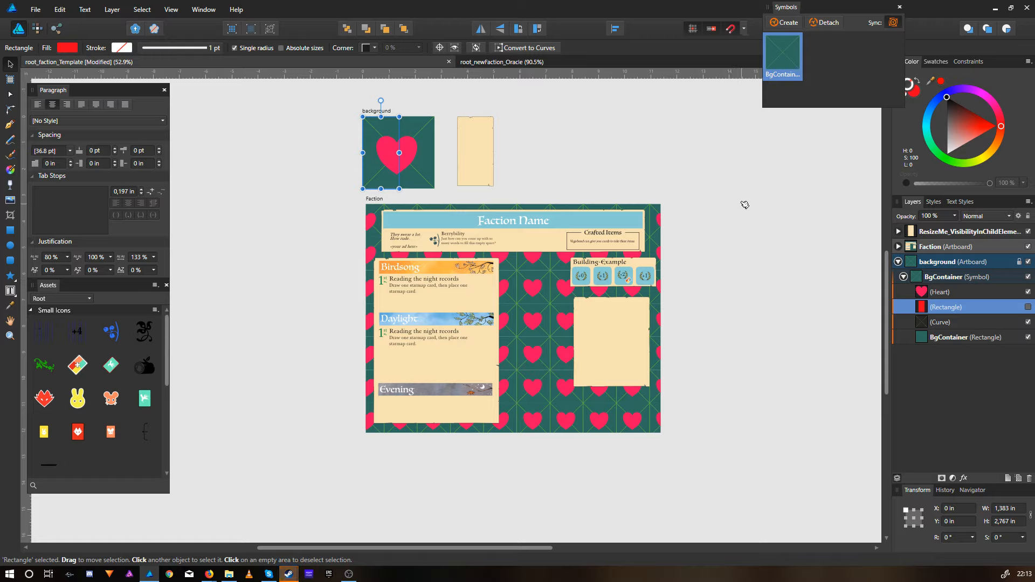
{"action": "scroll", "coordinate": [745, 205], "scroll_direction": "up", "scroll_amount": 3}
{"action": "scroll", "coordinate": [712, 226], "scroll_direction": "down", "scroll_amount": 2}
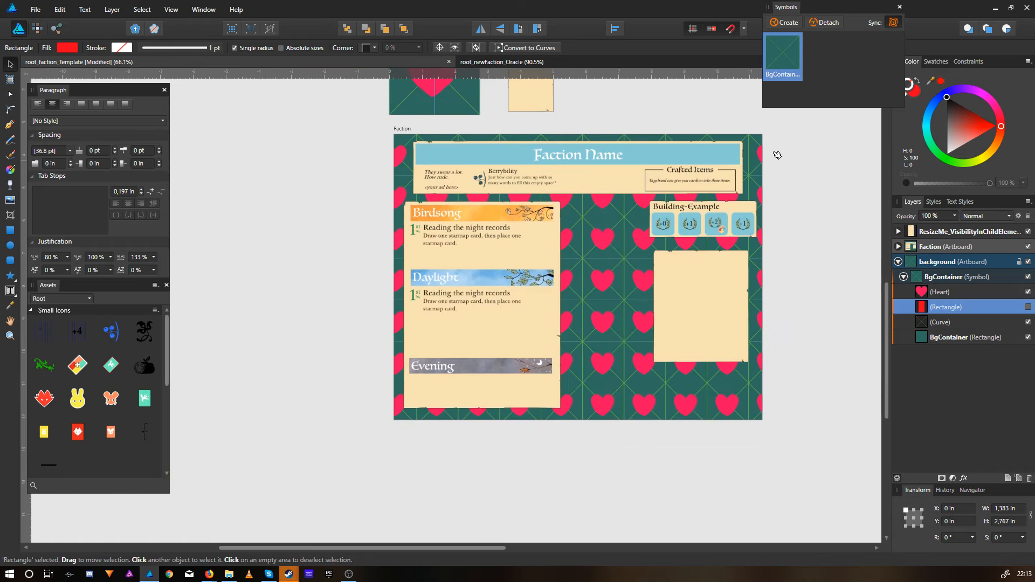
Step: Hide the Heart and show the red Rectangle inside the background artboard's BgContainer symbol
{"action": "left_click", "coordinate": [898, 262]}
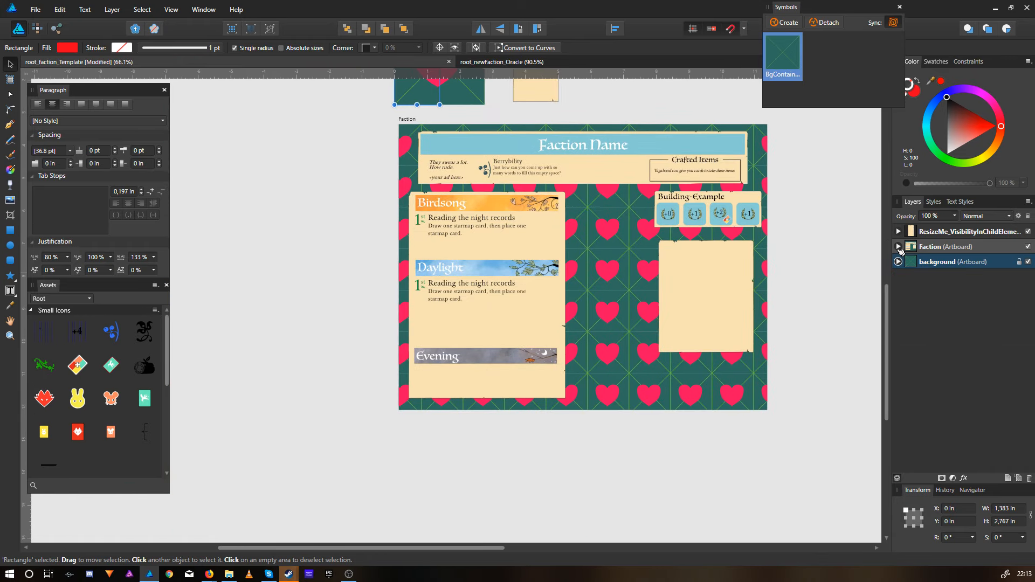
{"action": "left_click", "coordinate": [898, 247]}
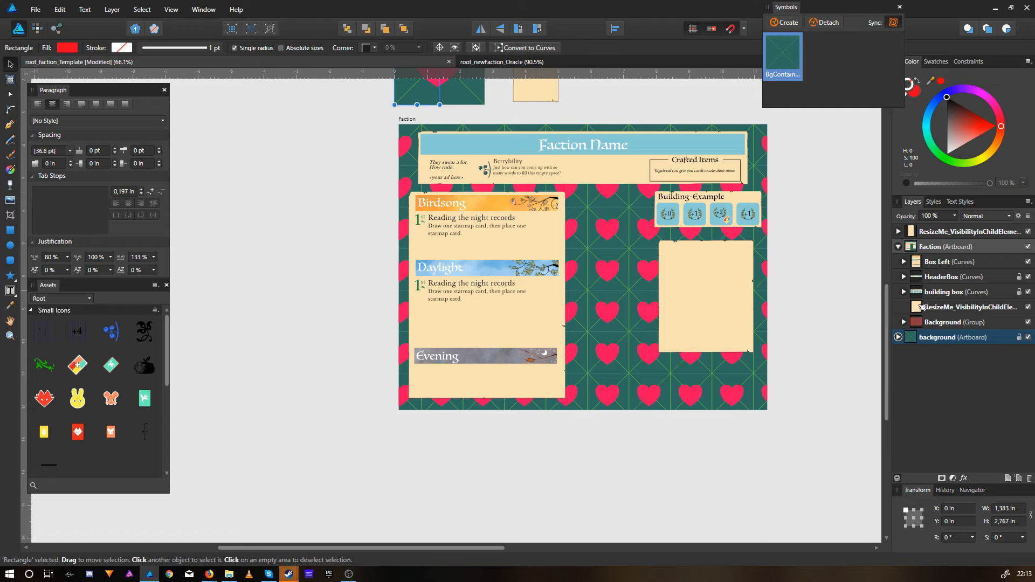
{"action": "left_click", "coordinate": [898, 338]}
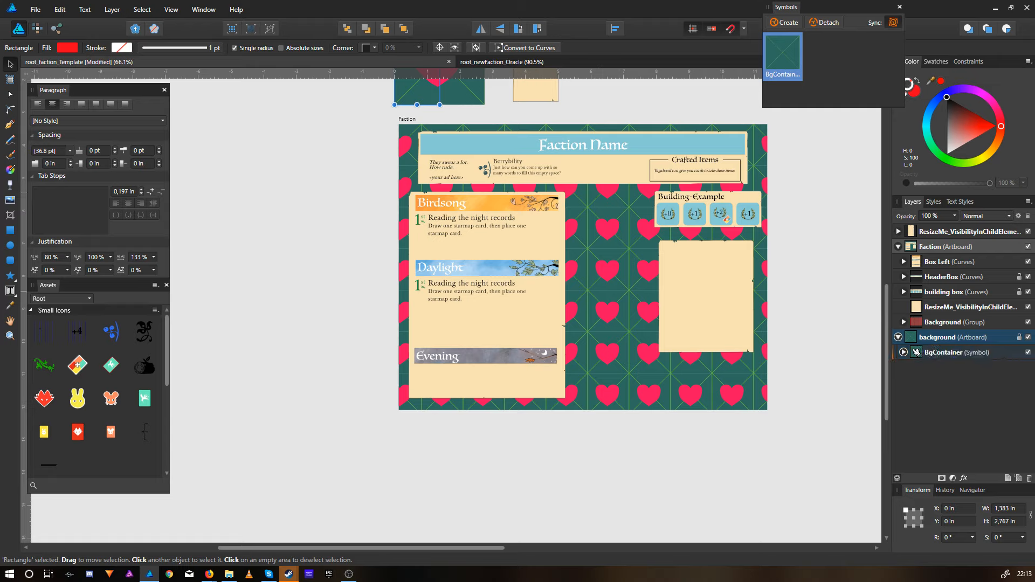
{"action": "left_click", "coordinate": [904, 352]}
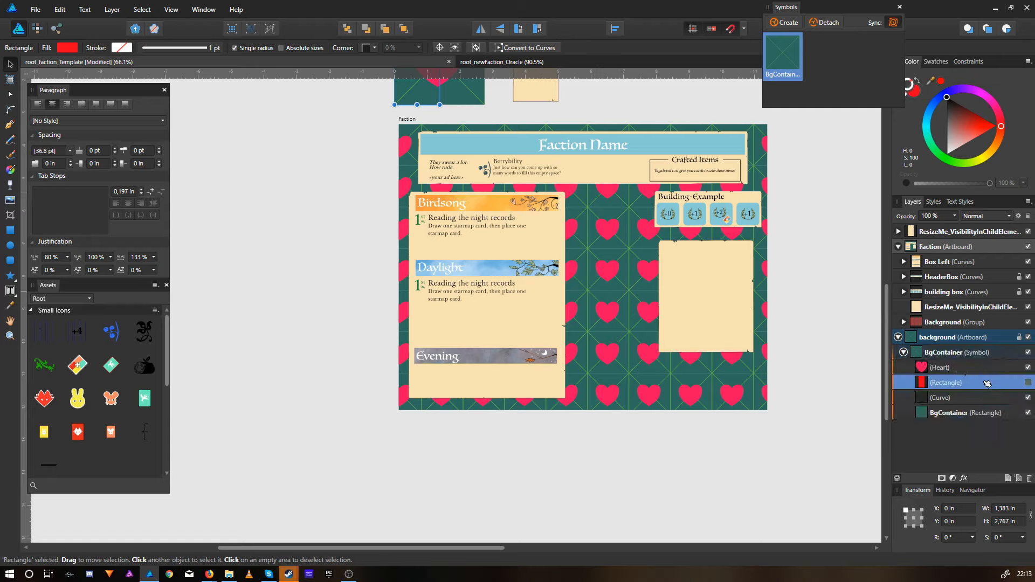
{"action": "left_click", "coordinate": [1028, 367]}
{"action": "left_click", "coordinate": [1028, 382]}
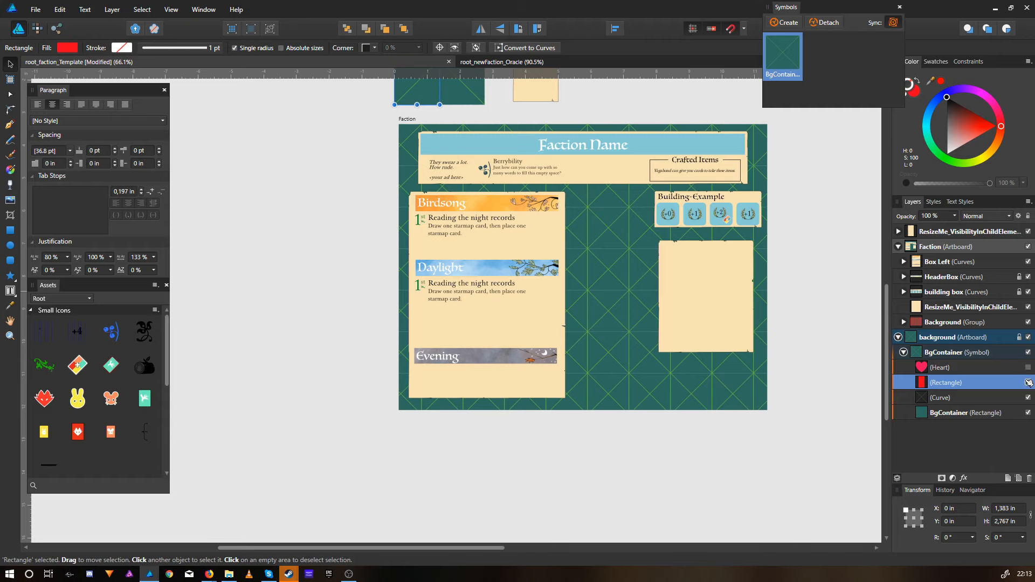
{"action": "left_click", "coordinate": [904, 352]}
Step: Select every second BackgroundLine group on the Faction artboard and shift them sideways by half a tile, to X -1,209 in and Y 0 in
{"action": "left_click_drag", "start_coordinate": [648, 311], "coordinate": [626, 362]}
{"action": "scroll", "coordinate": [640, 360], "scroll_direction": "up", "scroll_amount": 3}
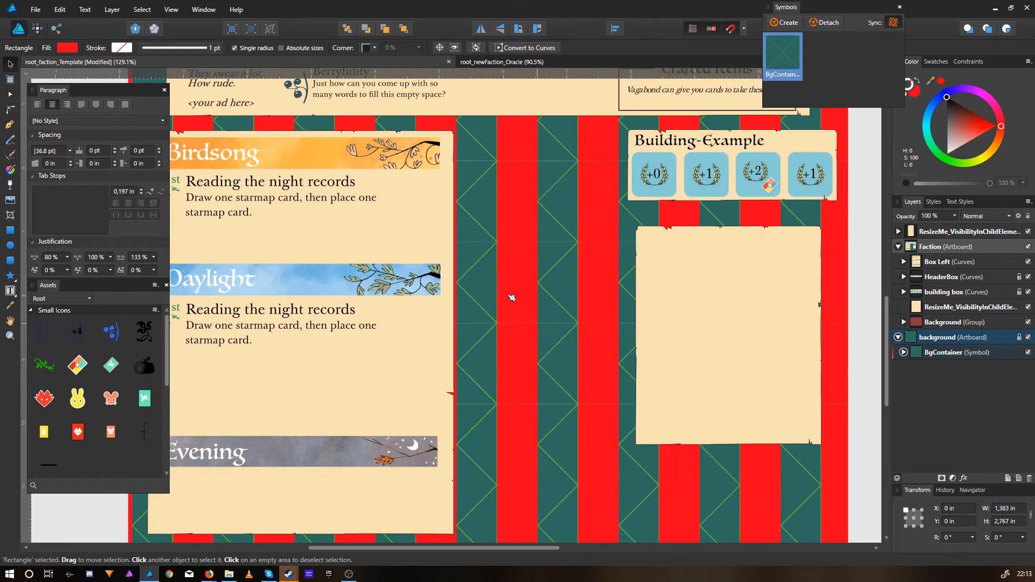
{"action": "left_click_drag", "start_coordinate": [861, 235], "coordinate": [868, 282]}
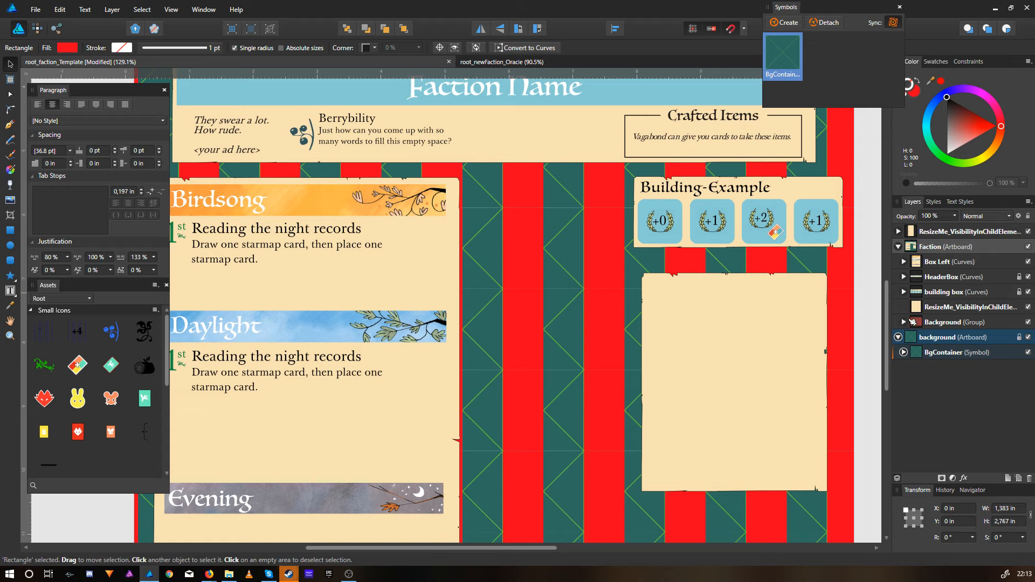
{"action": "left_click", "coordinate": [904, 323]}
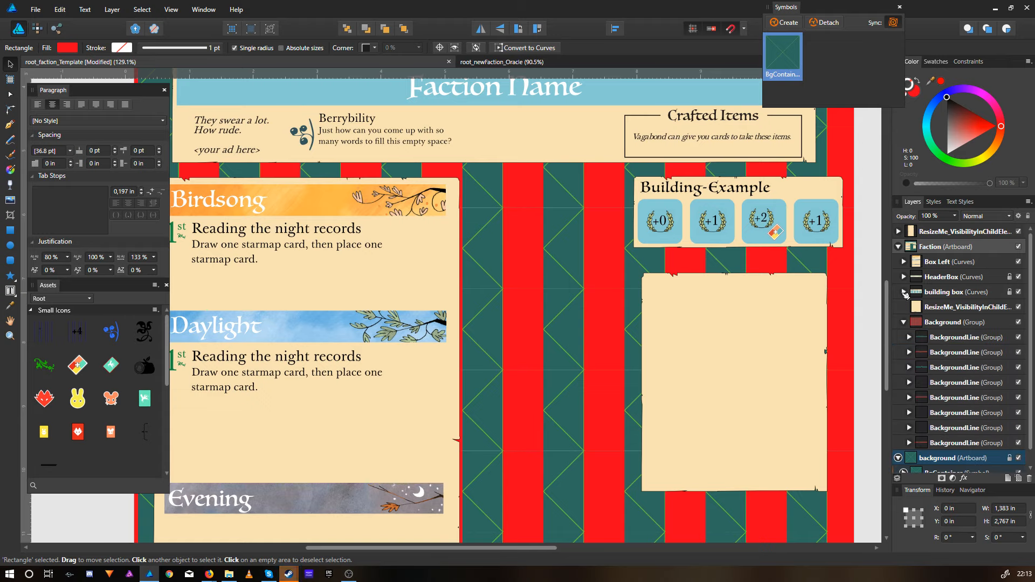
{"action": "left_click", "coordinate": [951, 354]}
{"action": "scroll", "coordinate": [951, 357], "scroll_direction": "down", "scroll_amount": 1}
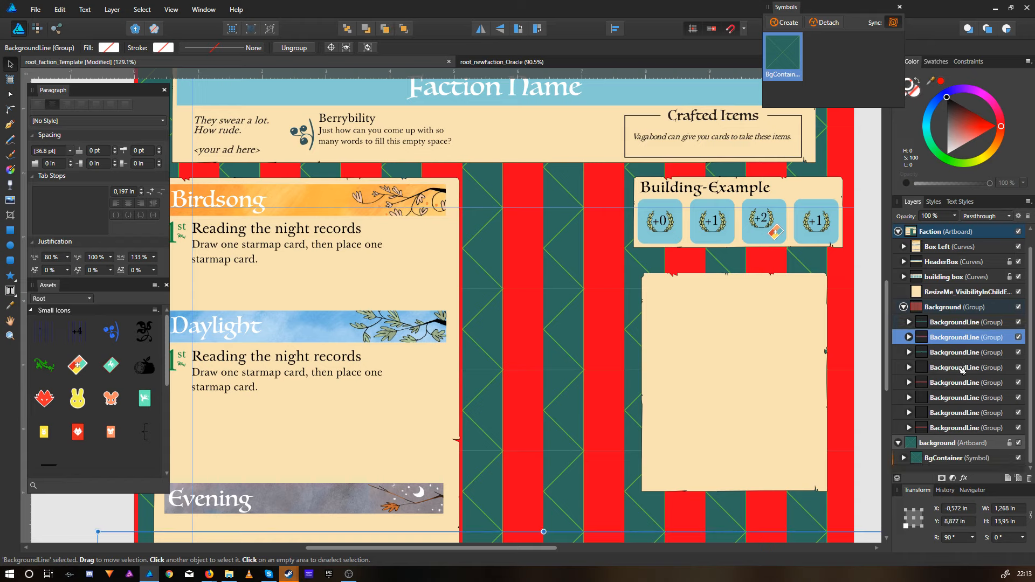
{"action": "left_click", "coordinate": [960, 369], "text": "ctrl"}
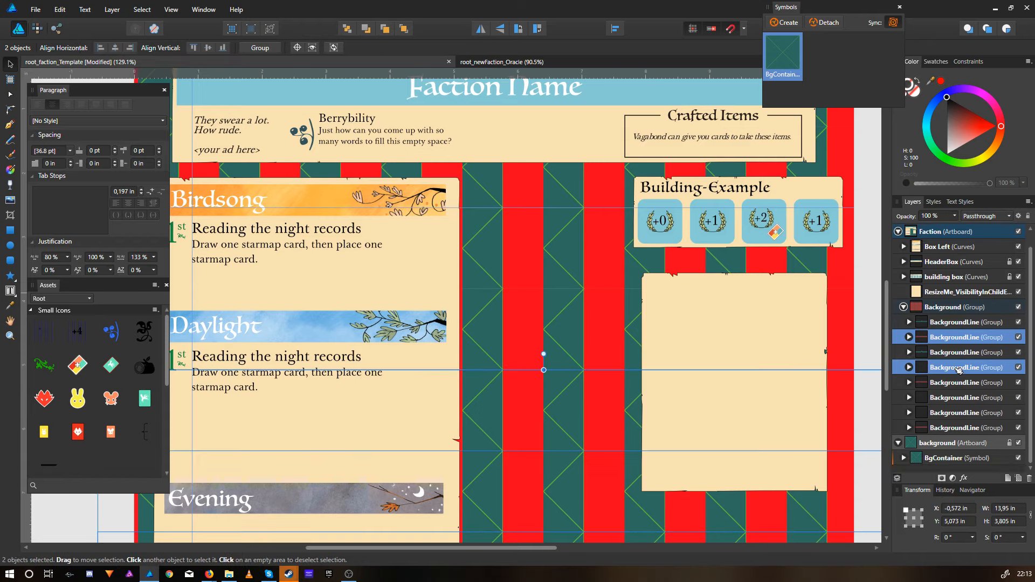
{"action": "left_click", "coordinate": [954, 400], "text": "ctrl"}
{"action": "left_click", "coordinate": [949, 429], "text": "ctrl"}
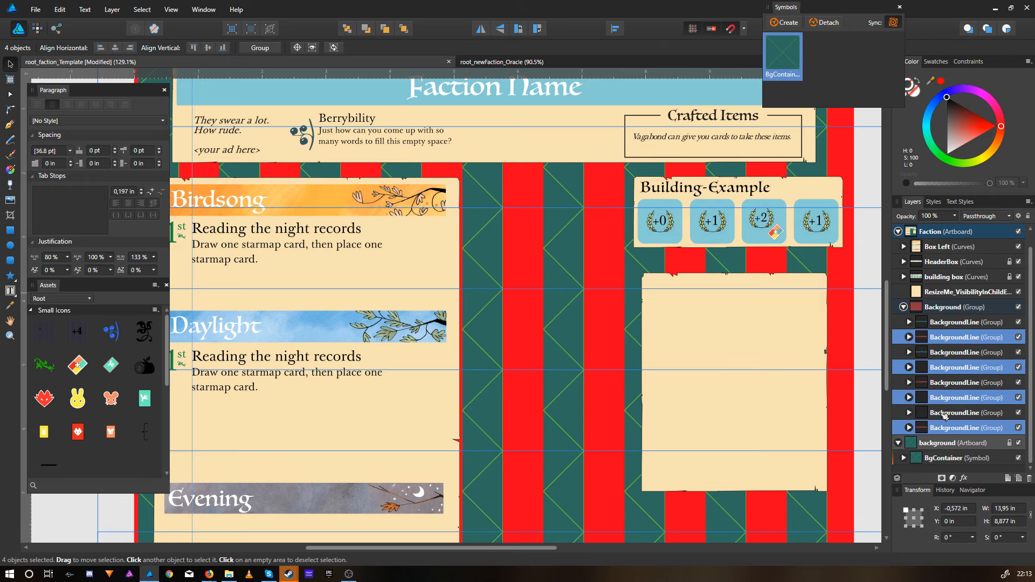
{"action": "scroll", "coordinate": [746, 351], "scroll_direction": "down", "scroll_amount": 5}
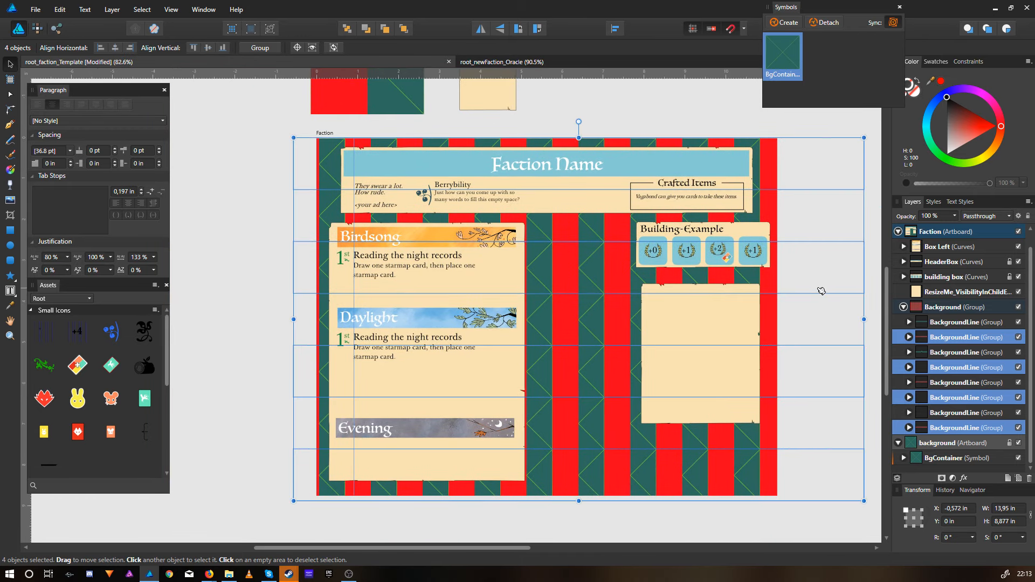
{"action": "left_click_drag", "start_coordinate": [820, 266], "coordinate": [796, 271]}
{"action": "scroll", "coordinate": [592, 244], "scroll_direction": "up", "scroll_amount": 5}
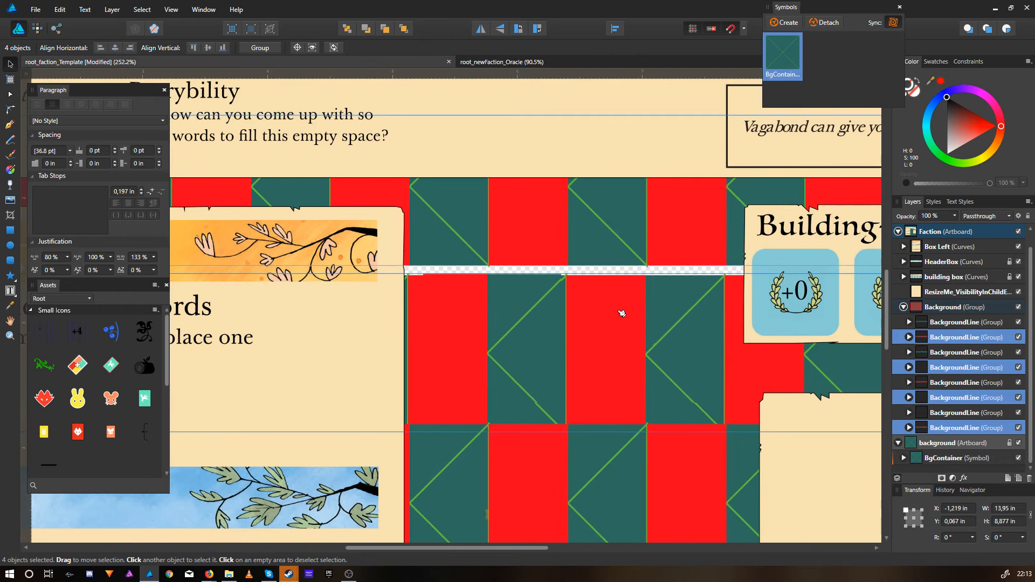
{"action": "left_click_drag", "start_coordinate": [621, 314], "coordinate": [619, 307]}
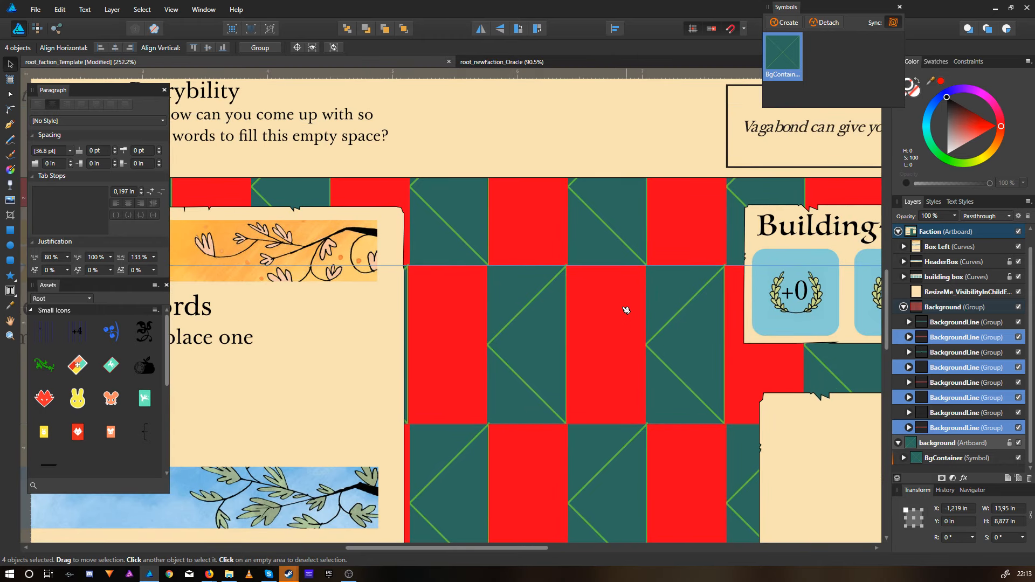
{"action": "scroll", "coordinate": [626, 310], "scroll_direction": "up", "scroll_amount": 5}
{"action": "left_click_drag", "start_coordinate": [620, 286], "coordinate": [627, 290]}
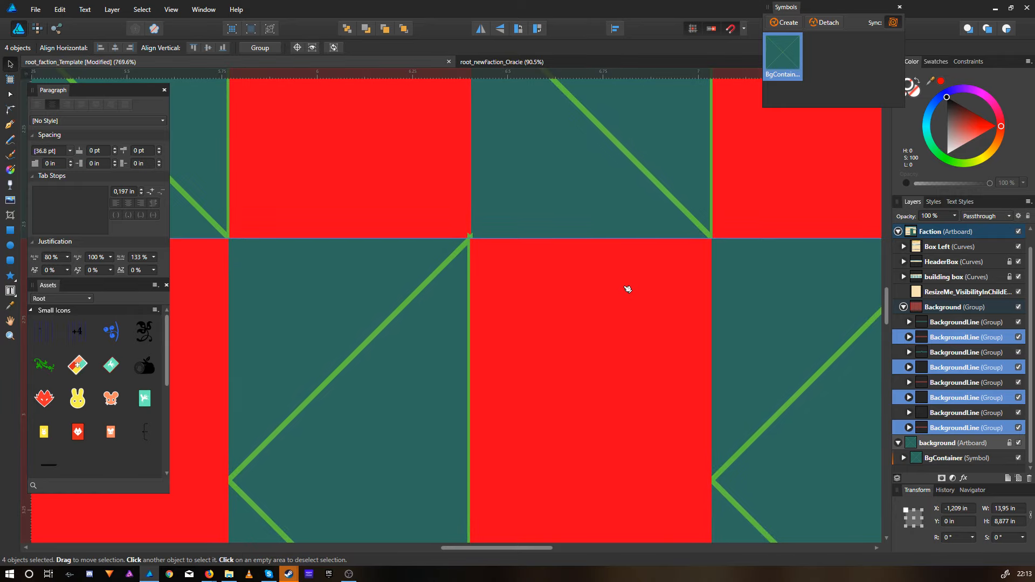
{"action": "scroll", "coordinate": [624, 289], "scroll_direction": "down", "scroll_amount": 5}
{"action": "scroll", "coordinate": [622, 288], "scroll_direction": "down", "scroll_amount": 9}
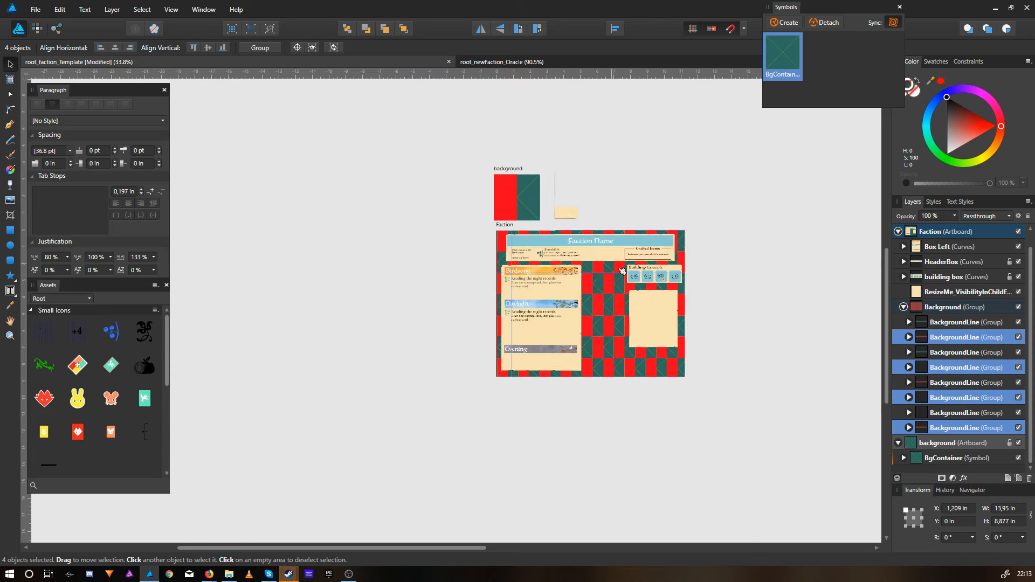
Step: In the BgContainer symbol, show the Heart and hide both the red Rectangle and the line Curve
{"action": "left_click", "coordinate": [903, 306]}
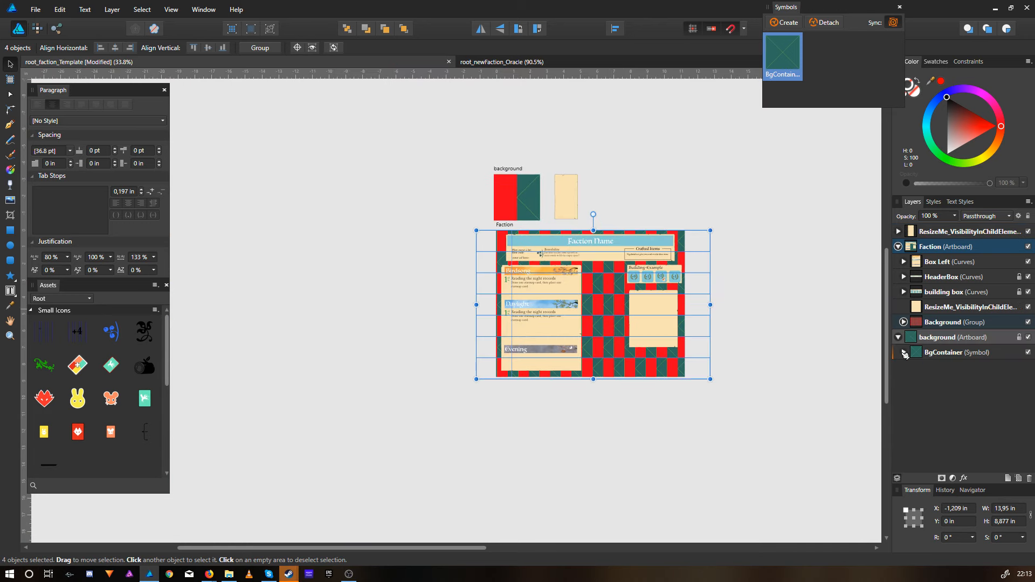
{"action": "left_click", "coordinate": [904, 352]}
{"action": "left_click", "coordinate": [1028, 368]}
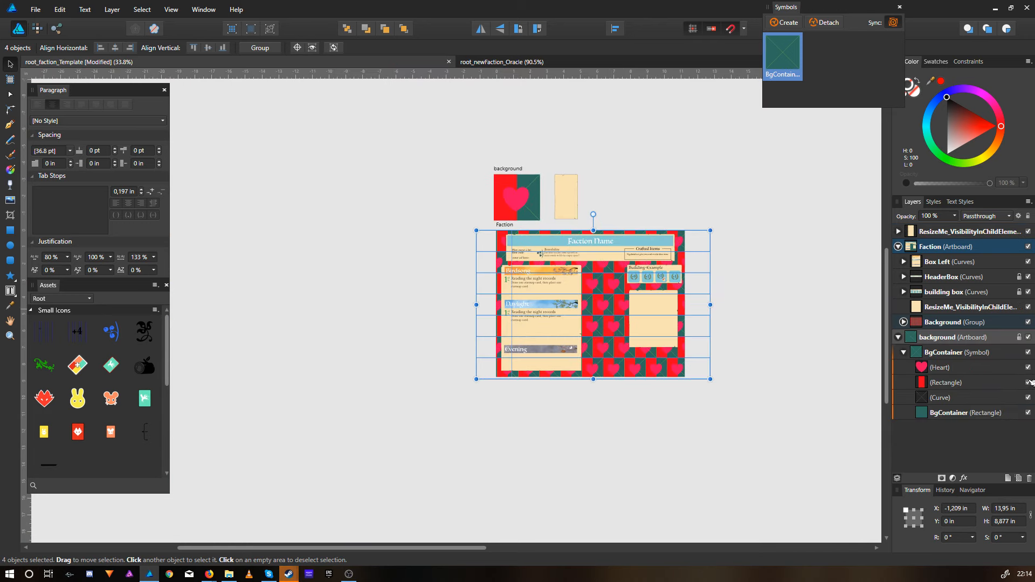
{"action": "left_click", "coordinate": [1028, 382]}
{"action": "left_click", "coordinate": [747, 318]}
{"action": "scroll", "coordinate": [748, 319], "scroll_direction": "up", "scroll_amount": 5}
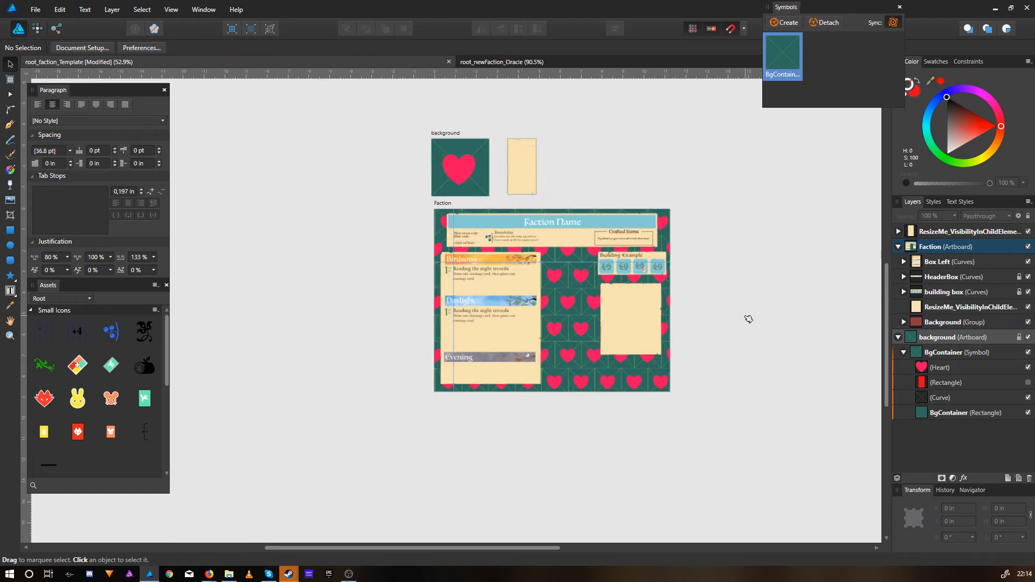
{"action": "left_click", "coordinate": [1028, 398]}
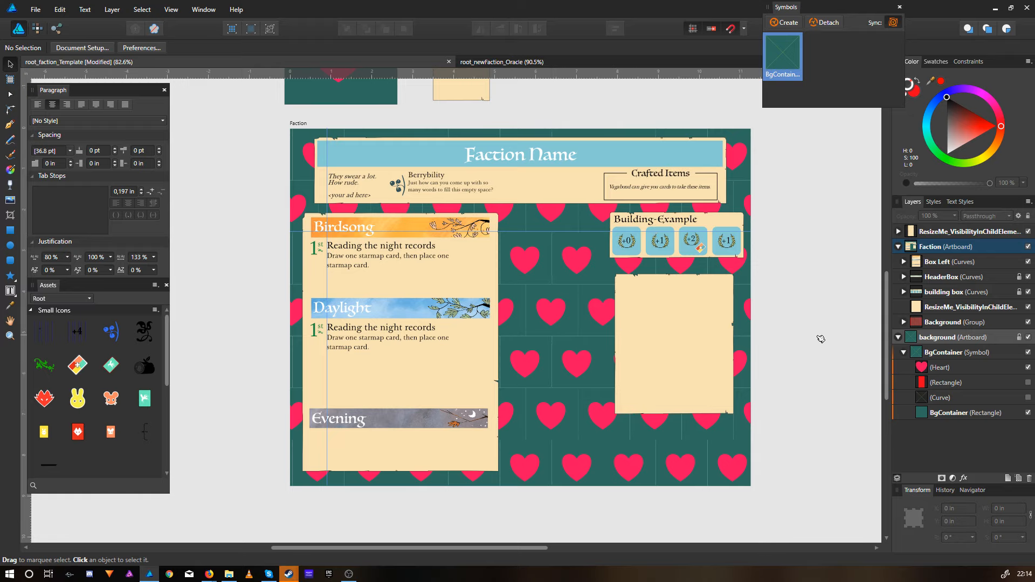
Step: Look over the BackgroundLine groups inside the Faction artboard's Background group and collapse the group again
{"action": "scroll", "coordinate": [815, 342], "scroll_direction": "down", "scroll_amount": 3}
{"action": "left_click_drag", "start_coordinate": [816, 342], "coordinate": [747, 351]}
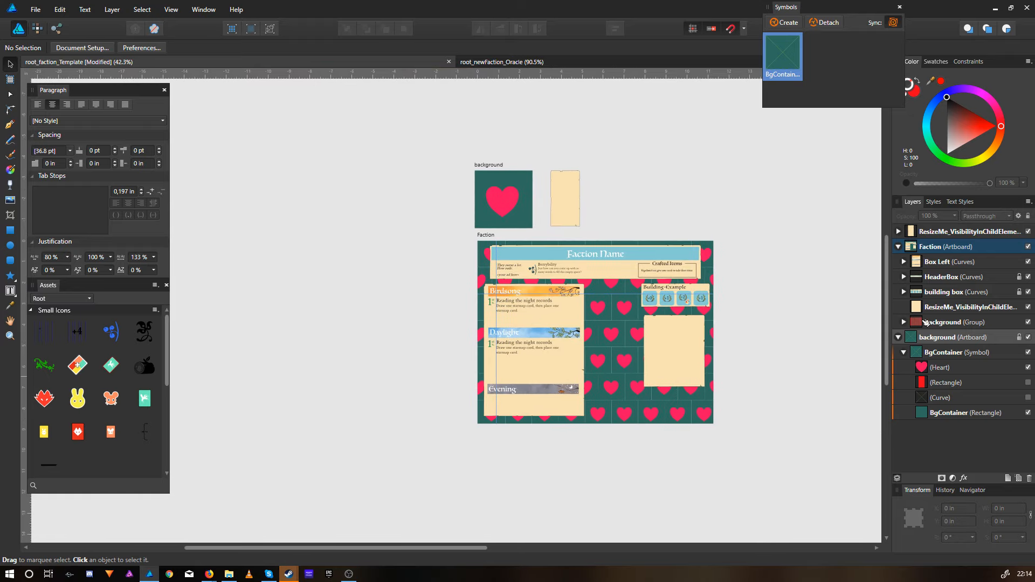
{"action": "left_click", "coordinate": [904, 323]}
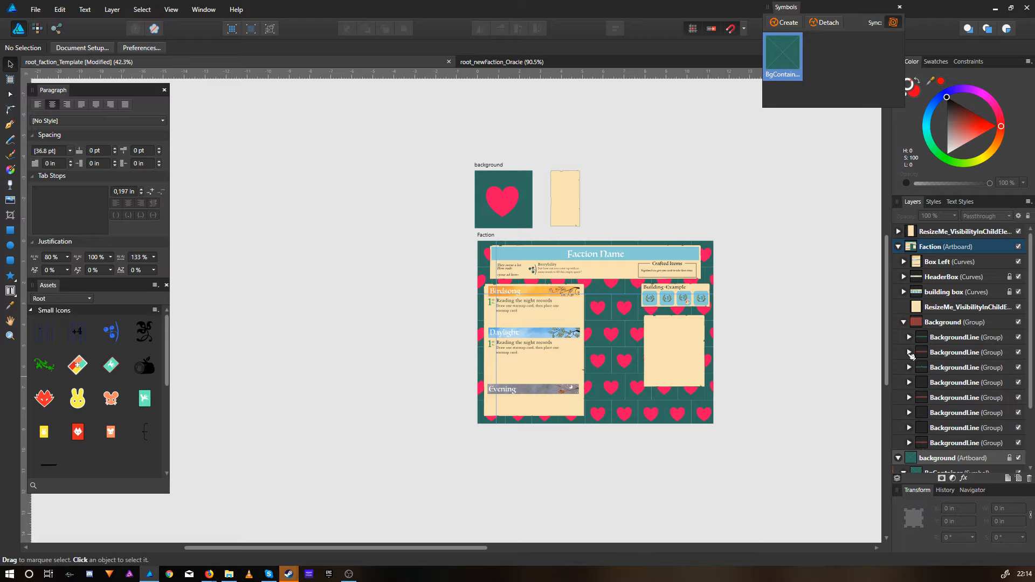
{"action": "left_click", "coordinate": [904, 322]}
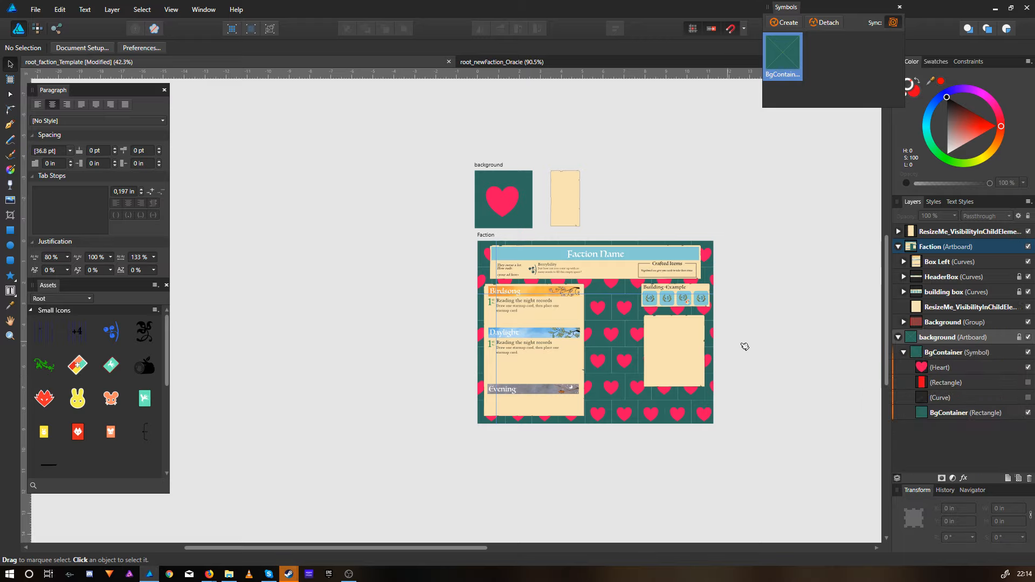
{"action": "scroll", "coordinate": [825, 349], "scroll_direction": "up", "scroll_amount": 2}
{"action": "scroll", "coordinate": [835, 349], "scroll_direction": "up", "scroll_amount": 1}
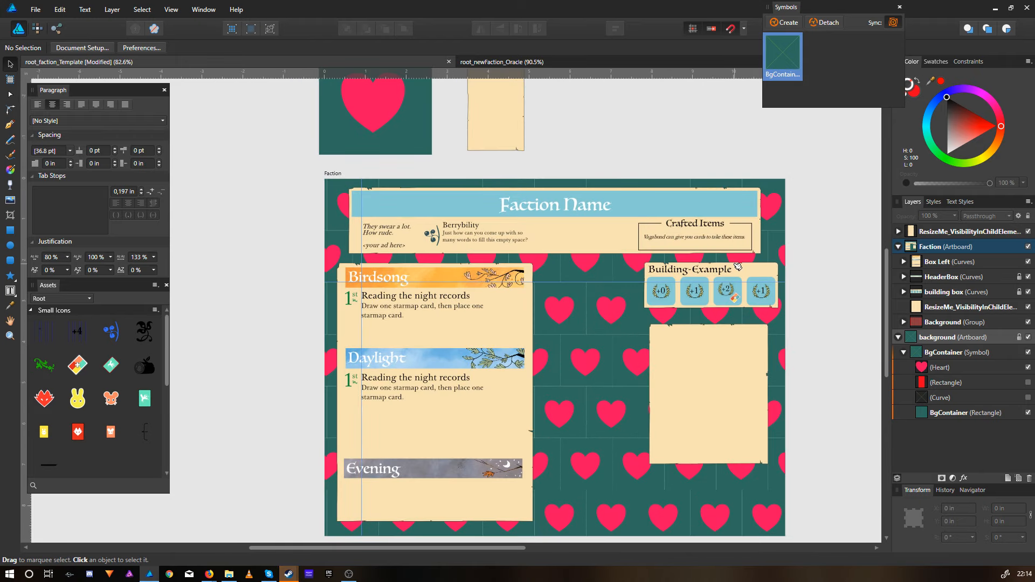
Step: Undo the latest symbol layer visibility changes and the sideways offset of the alternate background rows, leaving nothing selected
{"action": "key", "text": "ctrl+z"}
{"action": "key", "text": "ctrl+z"}
{"action": "key", "text": "ctrl+z"}
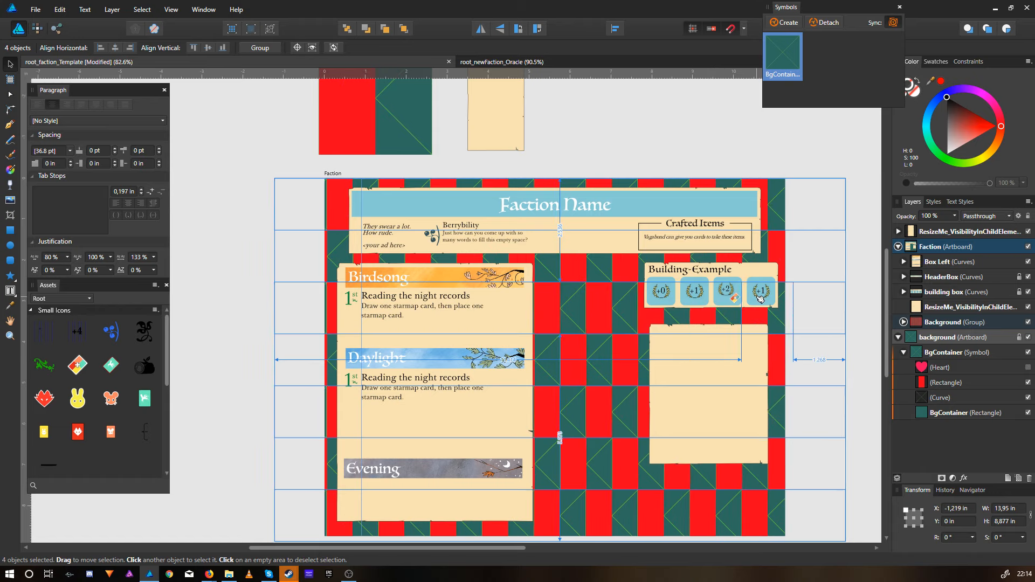
{"action": "key", "text": "ctrl+z"}
{"action": "key", "text": "ctrl+z"}
{"action": "left_click", "coordinate": [677, 150]}
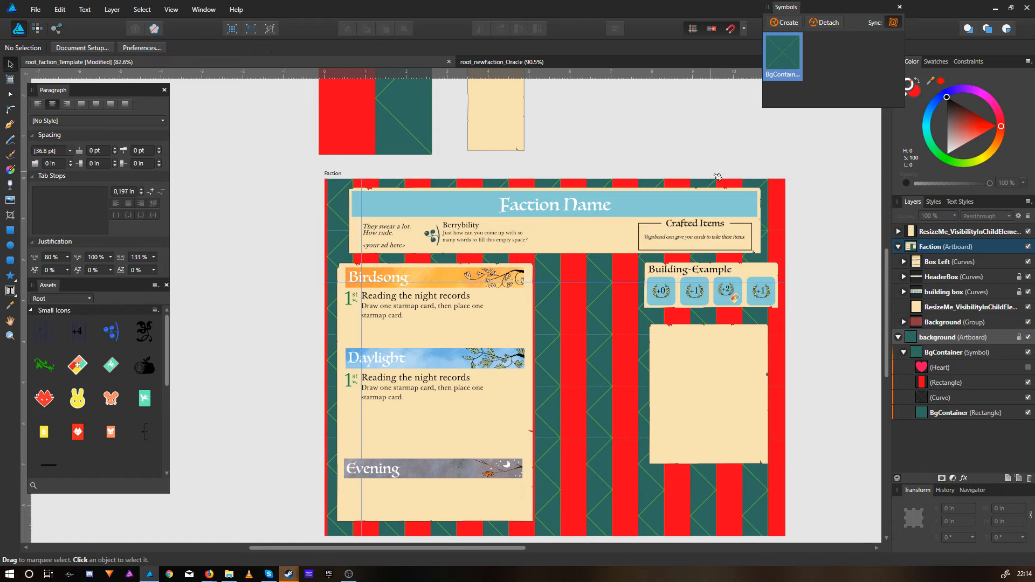
Step: Hide the red Rectangle in the BgContainer symbol and collapse the background artboard's layer tree
{"action": "left_click", "coordinate": [1028, 383]}
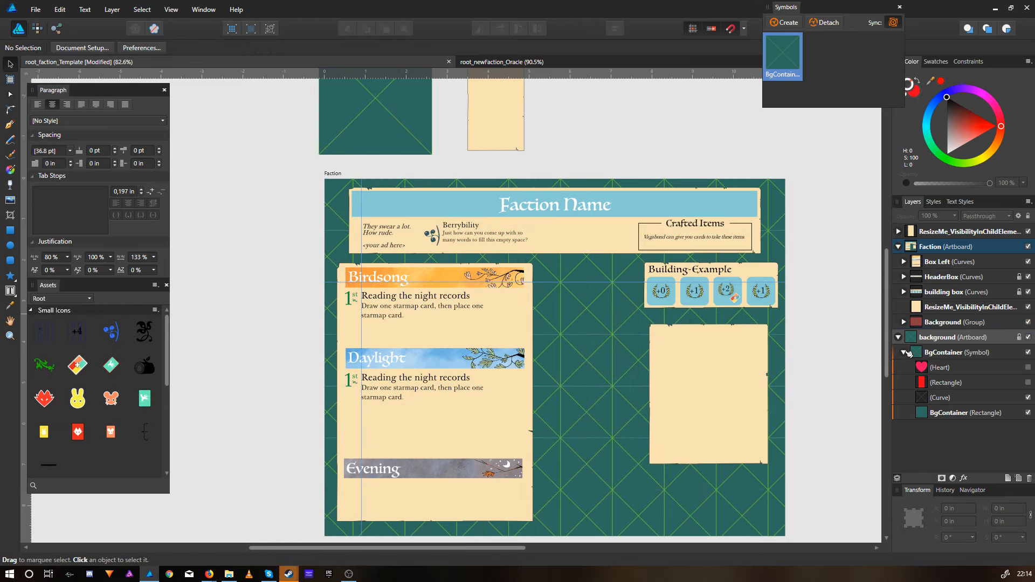
{"action": "left_click", "coordinate": [903, 352]}
{"action": "left_click", "coordinate": [898, 337]}
Step: Examine the torn edges of the ResizeMe_VisibilityInChildElements parchment beside the background artboard
{"action": "scroll", "coordinate": [666, 229], "scroll_direction": "down", "scroll_amount": 2}
{"action": "left_click_drag", "start_coordinate": [658, 237], "coordinate": [657, 272]}
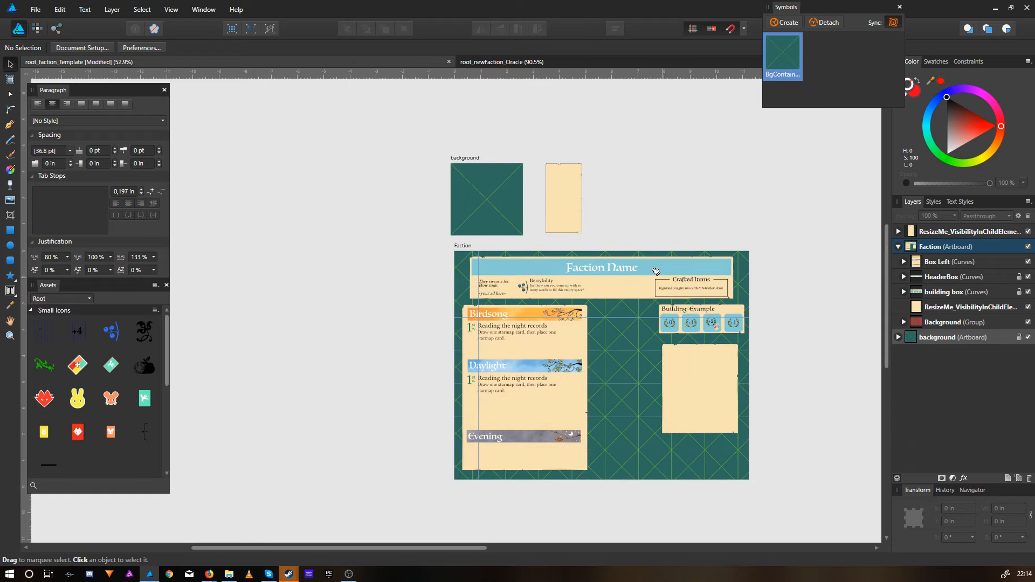
{"action": "left_click_drag", "start_coordinate": [577, 203], "coordinate": [589, 207]}
{"action": "scroll", "coordinate": [589, 208], "scroll_direction": "up", "scroll_amount": 2}
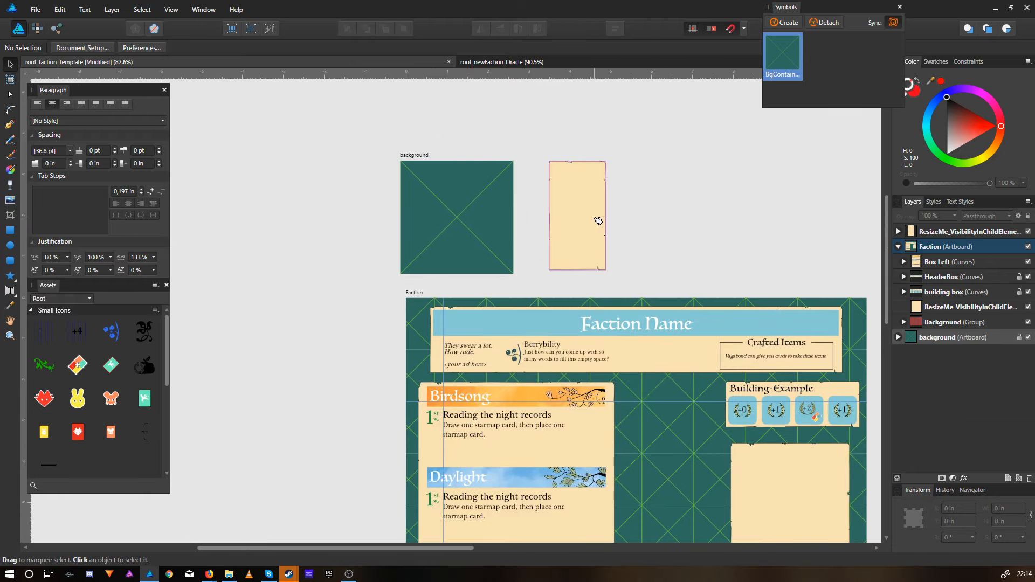
{"action": "scroll", "coordinate": [573, 238], "scroll_direction": "up", "scroll_amount": 2}
{"action": "left_click", "coordinate": [575, 239]}
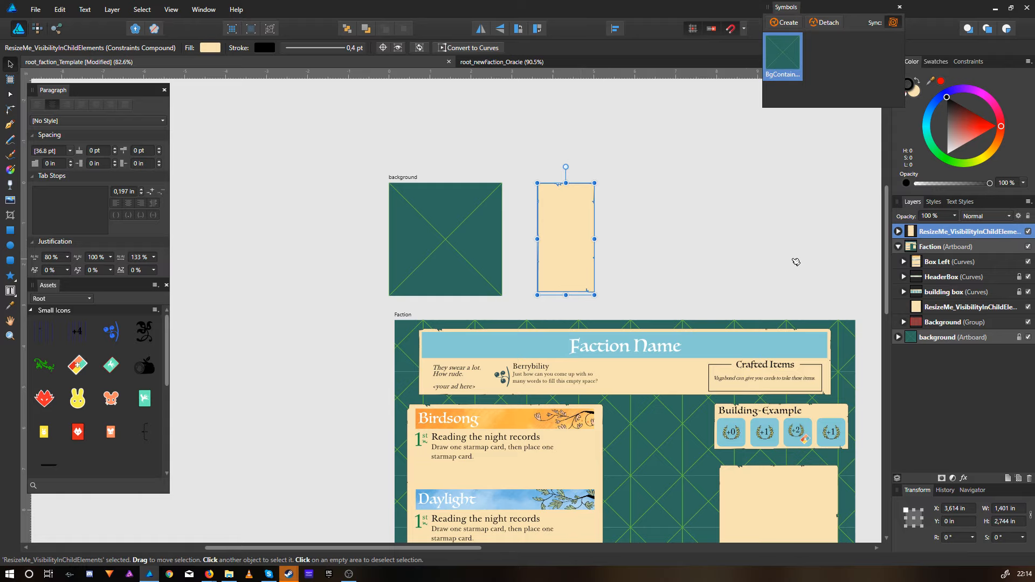
{"action": "scroll", "coordinate": [620, 249], "scroll_direction": "up", "scroll_amount": 5}
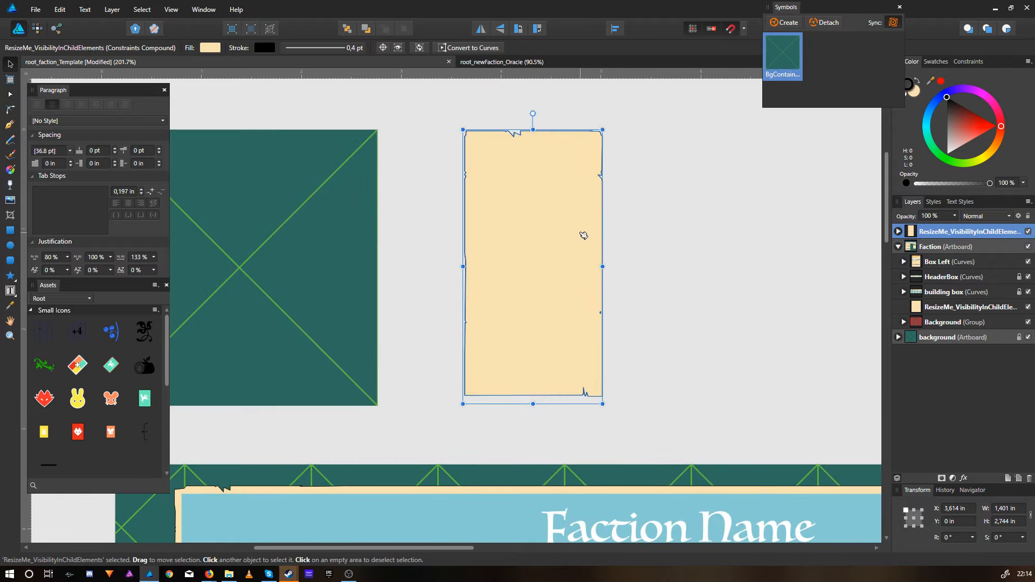
{"action": "scroll", "coordinate": [691, 293], "scroll_direction": "down", "scroll_amount": 7}
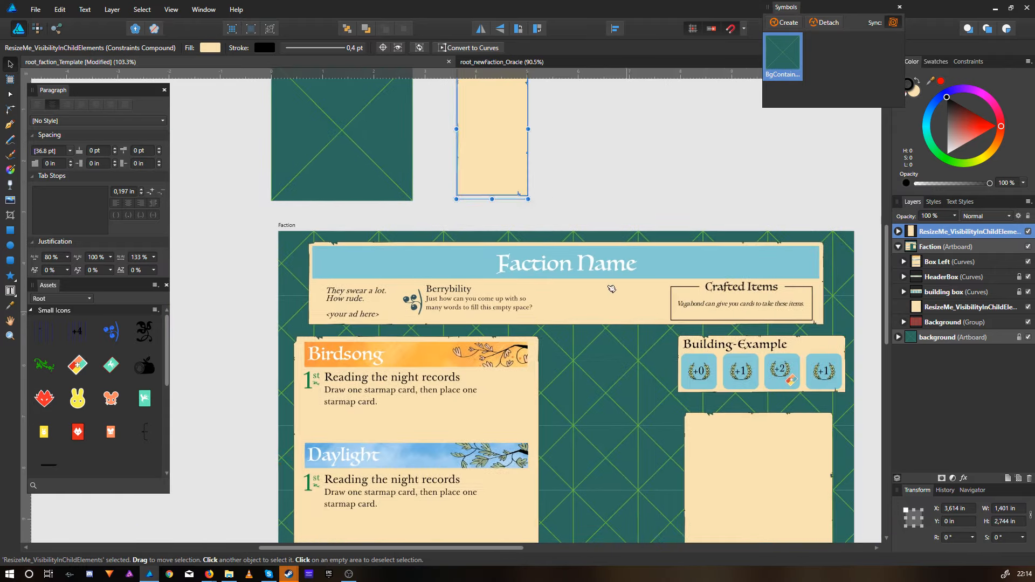
{"action": "left_click_drag", "start_coordinate": [606, 269], "coordinate": [597, 324]}
Step: Replace the blank parchment box under Building-Example with the resizable parchment from outside the Faction artboard, sized about 2,575 by 4,781 in
{"action": "left_click", "coordinate": [669, 335]}
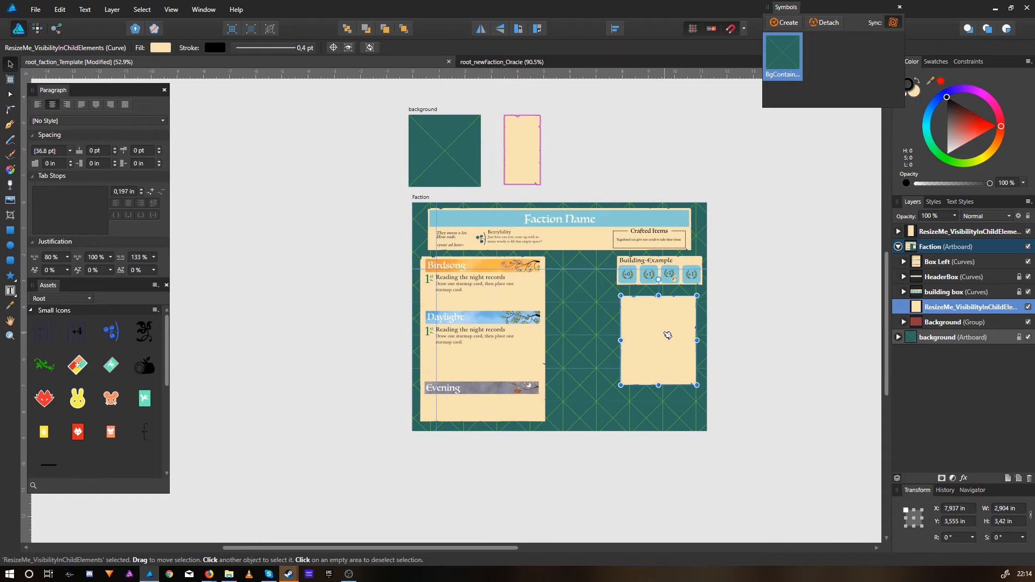
{"action": "key", "text": "Delete"}
{"action": "left_click_drag", "start_coordinate": [526, 147], "coordinate": [580, 318]}
{"action": "mouse_move", "coordinate": [594, 357]}
{"action": "left_mouse_down"}
{"action": "mouse_move", "coordinate": [631, 418]}
{"action": "mouse_move", "coordinate": [593, 370]}
{"action": "mouse_move", "coordinate": [607, 372]}
{"action": "mouse_move", "coordinate": [598, 361]}
{"action": "left_mouse_up"}
{"action": "scroll", "coordinate": [598, 357], "scroll_direction": "up", "scroll_amount": 1}
{"action": "scroll", "coordinate": [604, 365], "scroll_direction": "up", "scroll_amount": 3}
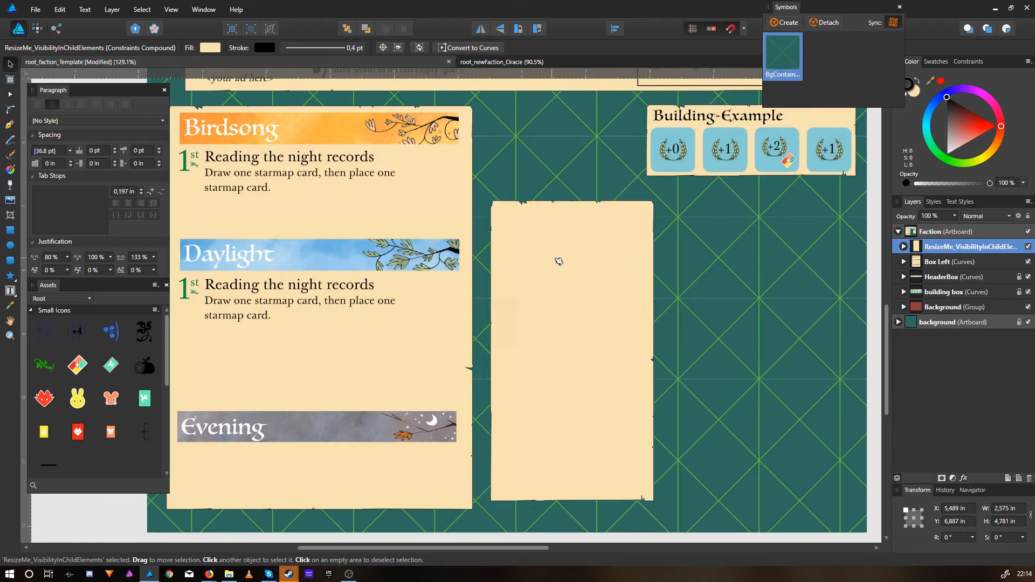
Step: Resize the parchment box from its corners to about 2,621 by 4,581 in, ending near the Faction artboard's lower edge
{"action": "scroll", "coordinate": [557, 254], "scroll_direction": "up", "scroll_amount": 3}
{"action": "left_click_drag", "start_coordinate": [473, 185], "coordinate": [467, 229]}
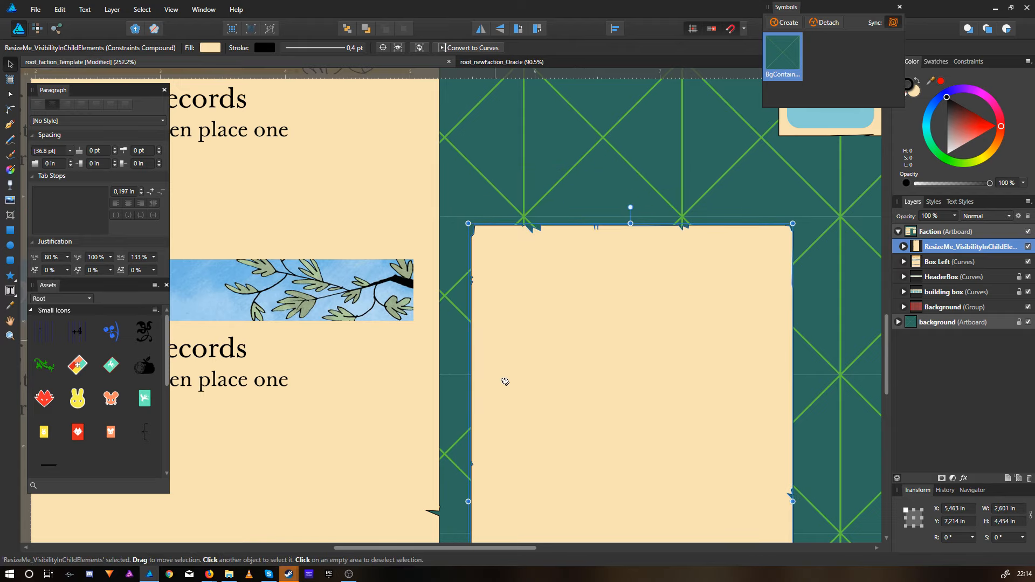
{"action": "left_click_drag", "start_coordinate": [501, 376], "coordinate": [438, 125]}
{"action": "mouse_move", "coordinate": [735, 539]}
{"action": "left_mouse_down"}
{"action": "mouse_move", "coordinate": [724, 487]}
{"action": "mouse_move", "coordinate": [691, 450]}
{"action": "mouse_move", "coordinate": [597, 390]}
{"action": "mouse_move", "coordinate": [668, 376]}
{"action": "mouse_move", "coordinate": [739, 517]}
{"action": "mouse_move", "coordinate": [735, 535]}
{"action": "left_mouse_up"}
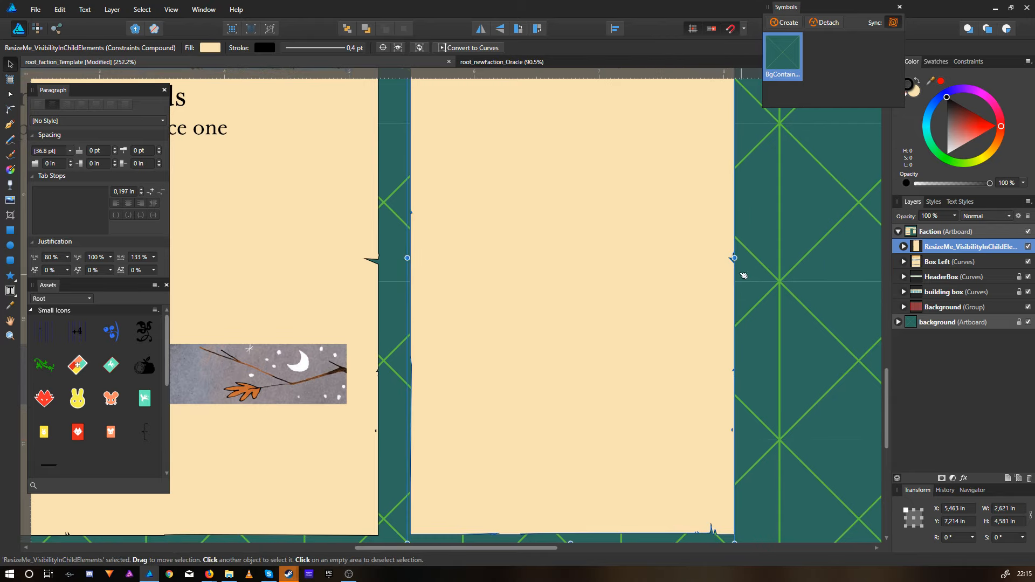
{"action": "scroll", "coordinate": [648, 396], "scroll_direction": "down", "scroll_amount": 5}
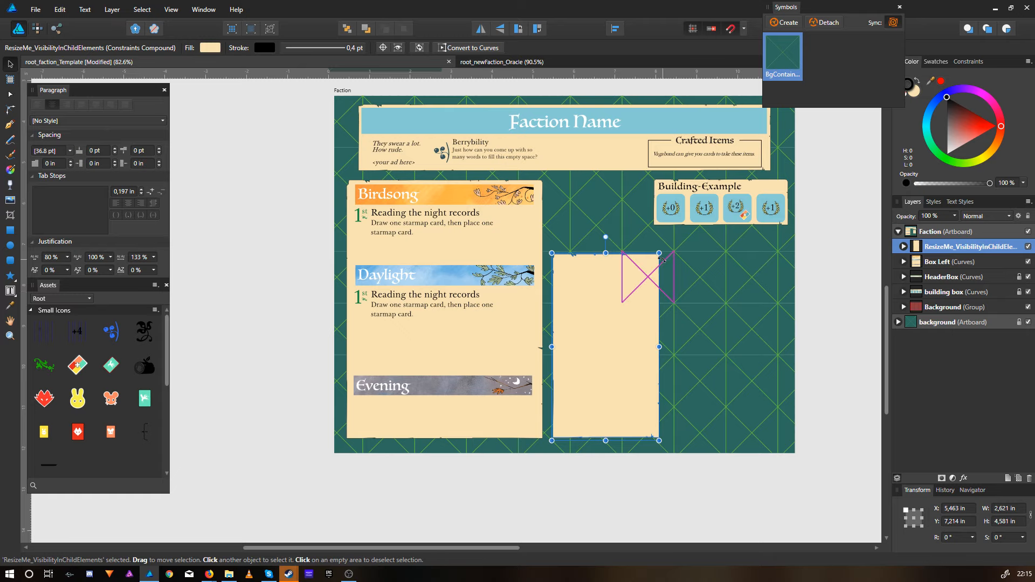
{"action": "scroll", "coordinate": [666, 262], "scroll_direction": "right", "scroll_amount": 3}
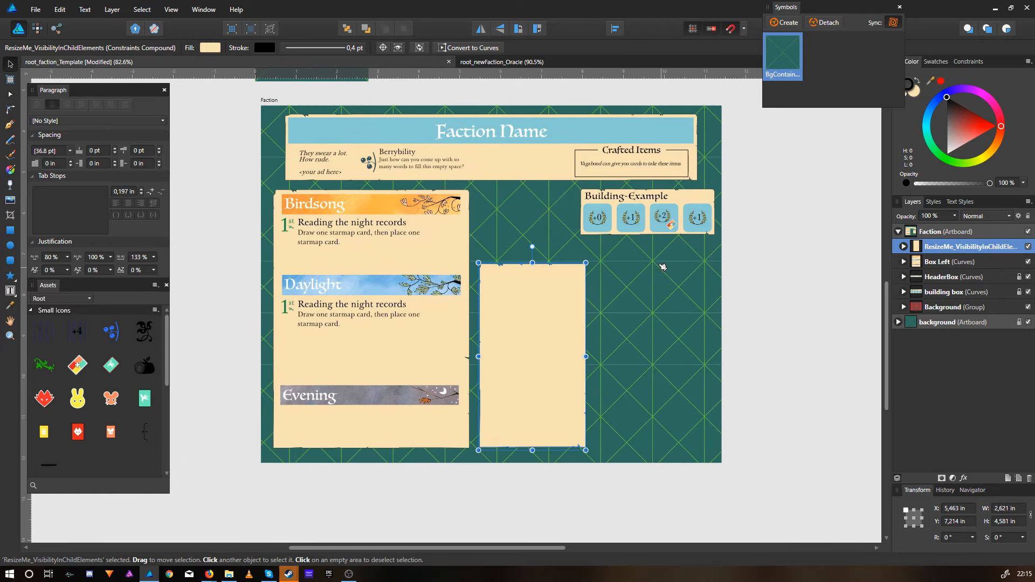
Step: Convert the resized parchment box to curves and copy the converted version
{"action": "left_click", "coordinate": [482, 48]}
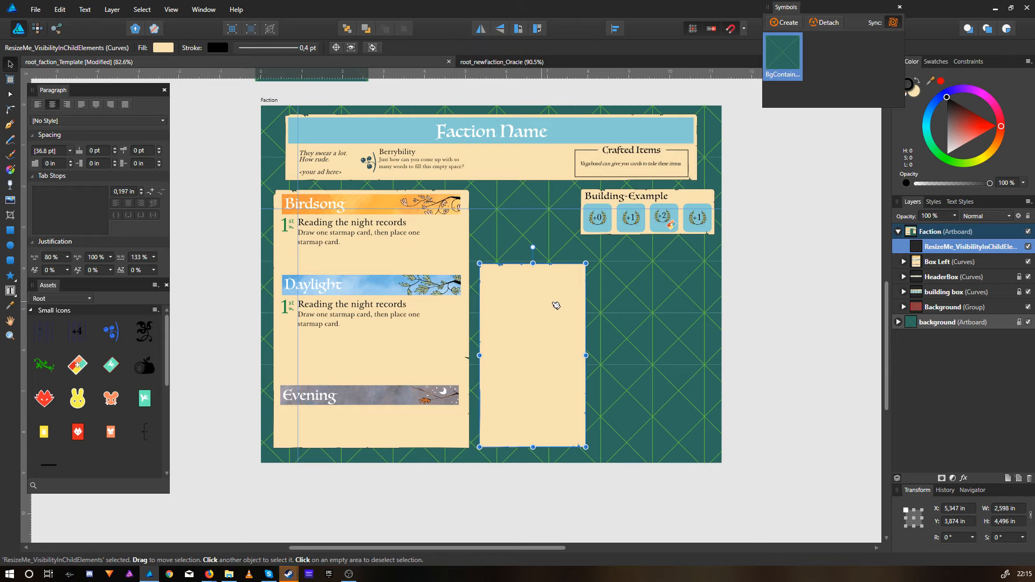
{"action": "right_click", "coordinate": [503, 295]}
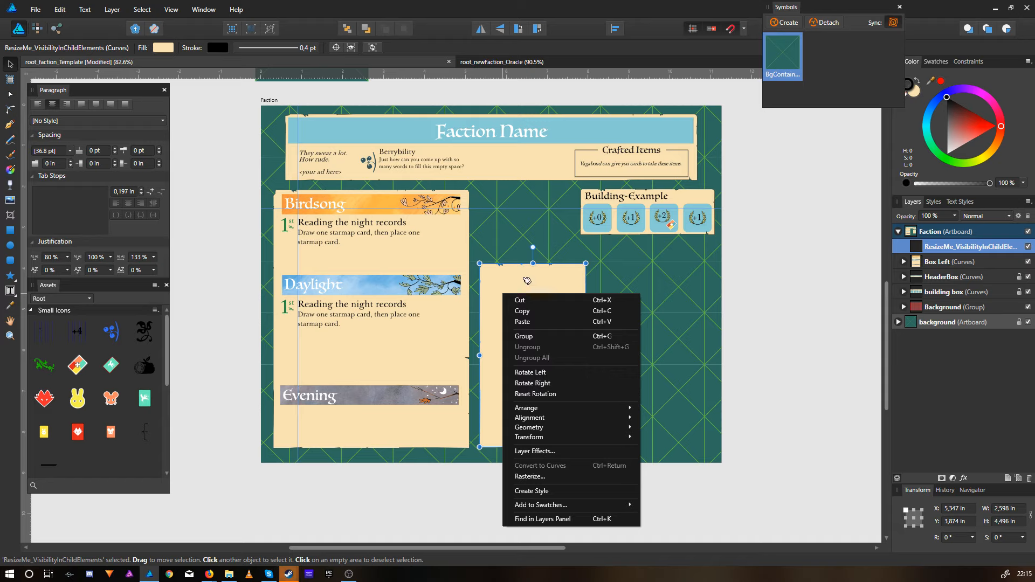
{"action": "left_click", "coordinate": [65, 13]}
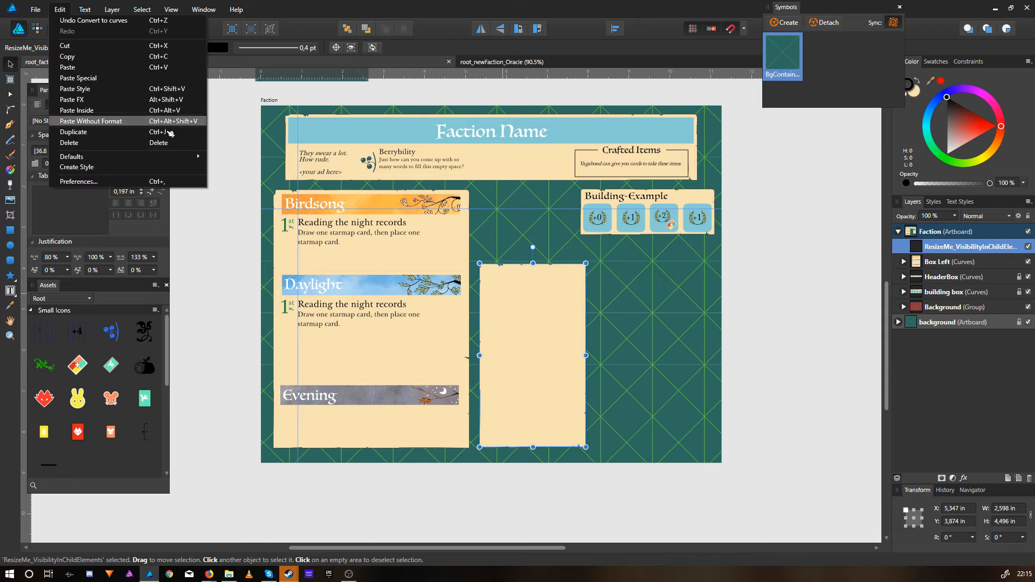
{"action": "left_click", "coordinate": [510, 326]}
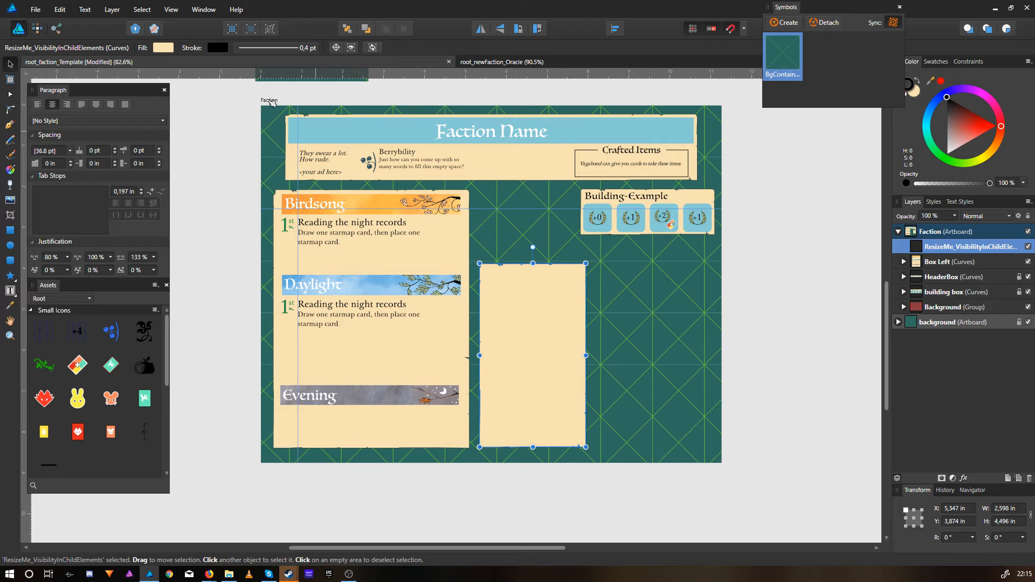
Step: Undo the conversion to curves and move the resizable parchment off the Faction artboard, to about X 12,789 in and Y 4,551 in
{"action": "left_click", "coordinate": [60, 9]}
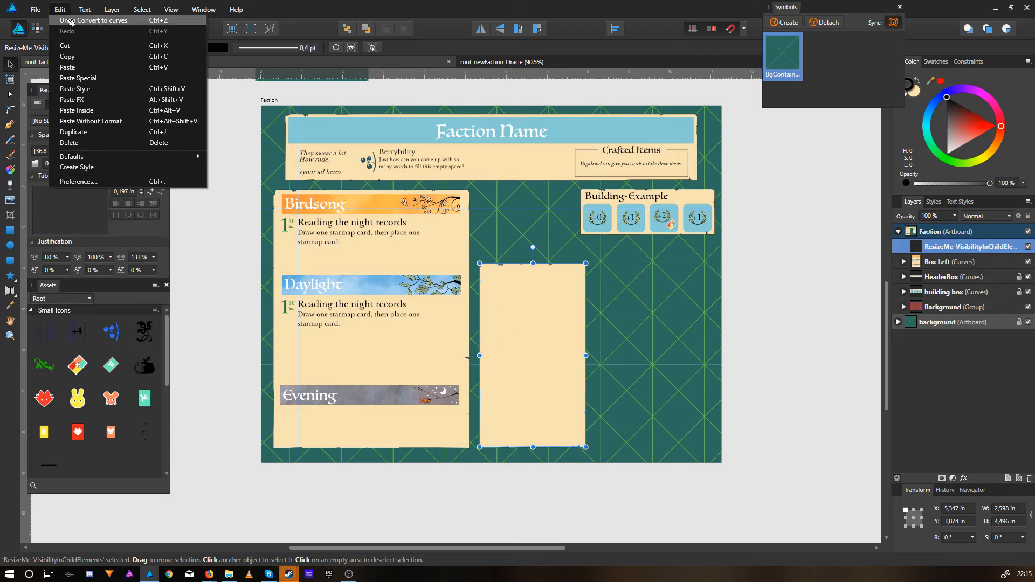
{"action": "left_click", "coordinate": [71, 21]}
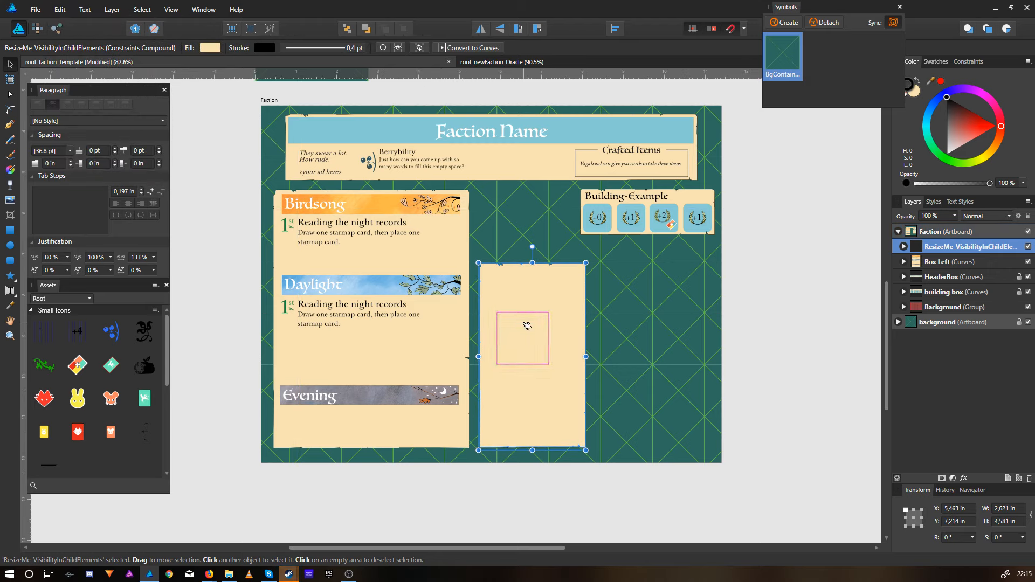
{"action": "left_click_drag", "start_coordinate": [540, 324], "coordinate": [839, 216]}
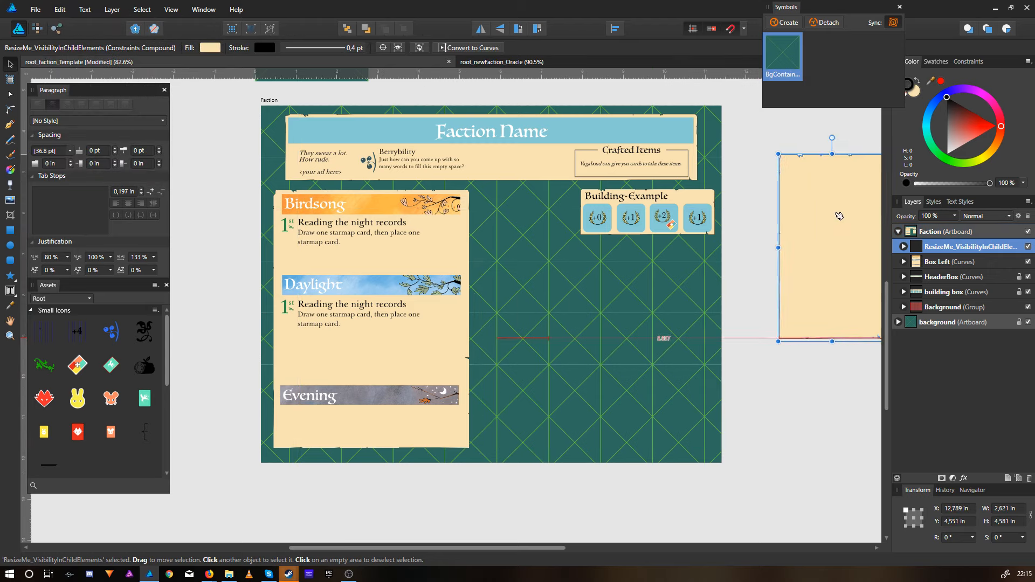
Step: Paste the converted parchment copy directly above the Background group and shift it down to about Y 3,954 in
{"action": "left_click", "coordinate": [586, 307]}
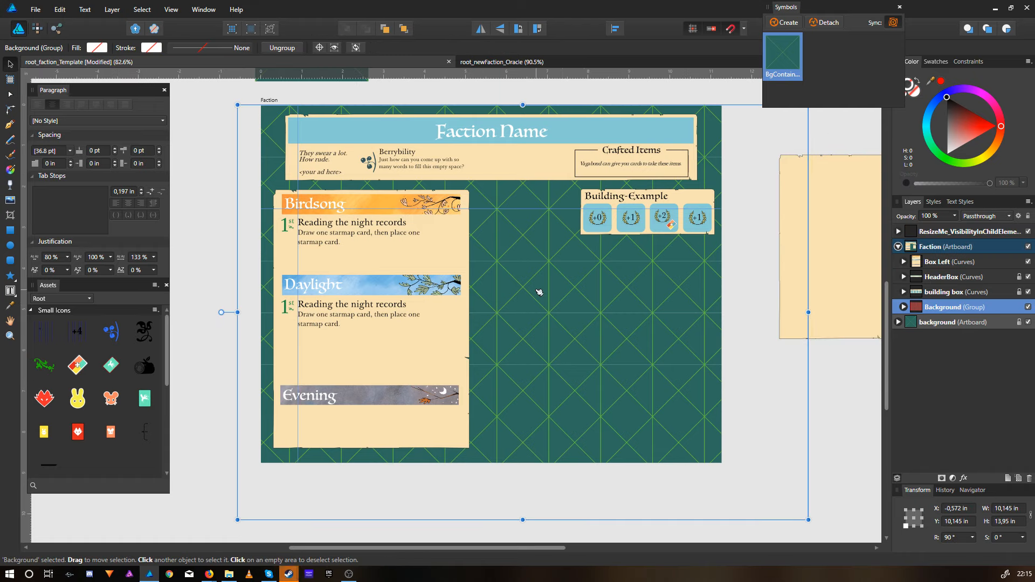
{"action": "key", "text": "ctrl+v"}
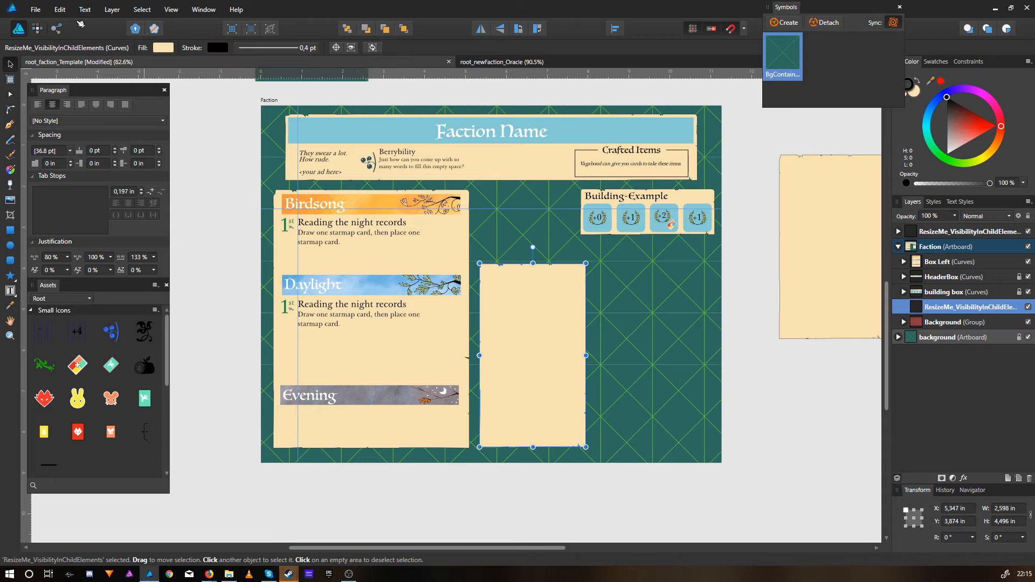
{"action": "left_click", "coordinate": [59, 9]}
{"action": "right_click", "coordinate": [524, 202]}
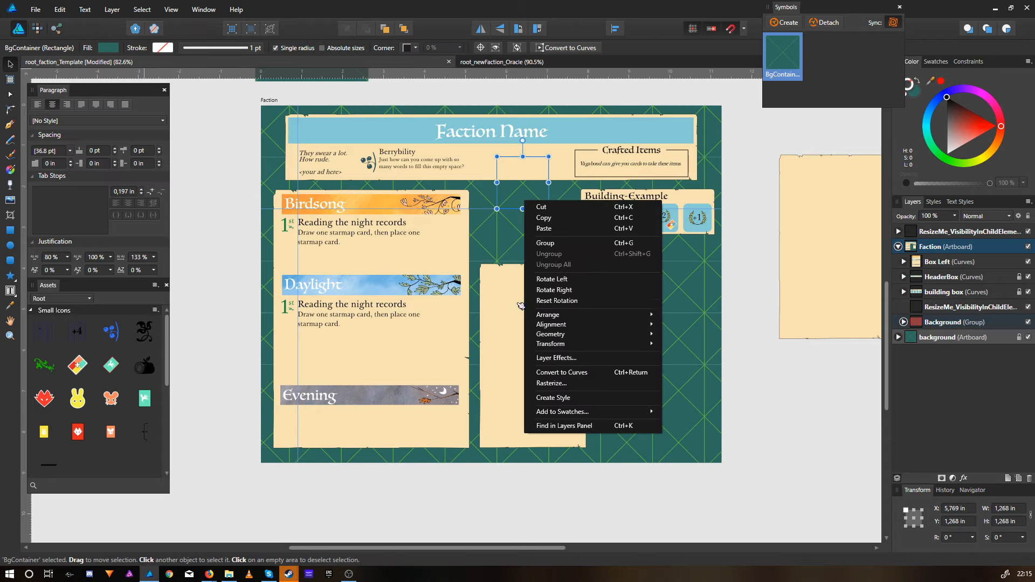
{"action": "left_click", "coordinate": [490, 321]}
{"action": "mouse_move", "coordinate": [536, 353]}
{"action": "left_mouse_down"}
{"action": "mouse_move", "coordinate": [520, 345]}
{"action": "mouse_move", "coordinate": [539, 358]}
{"action": "left_mouse_up"}
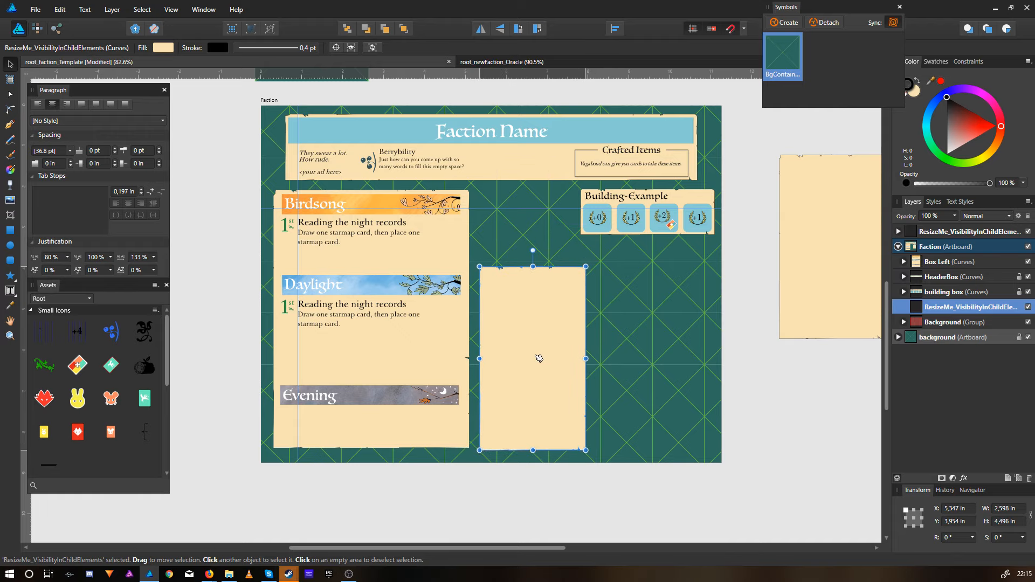
Step: Reshape the first notch in the pasted parchment's top edge by moving its nodes with the Node tool
{"action": "scroll", "coordinate": [611, 357], "scroll_direction": "right", "scroll_amount": 3}
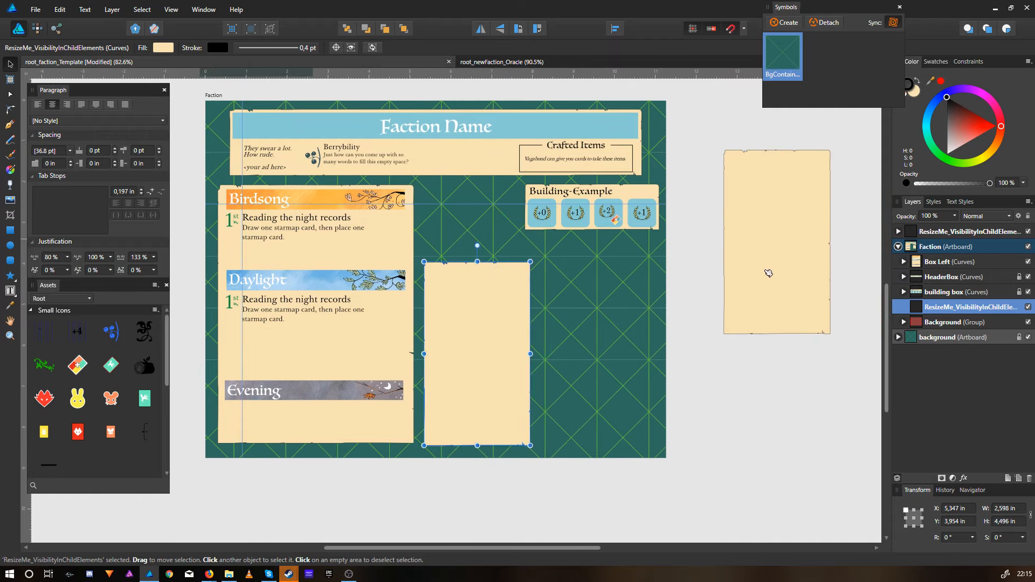
{"action": "scroll", "coordinate": [464, 323], "scroll_direction": "up", "scroll_amount": 4}
{"action": "left_click_drag", "start_coordinate": [463, 323], "coordinate": [536, 282]}
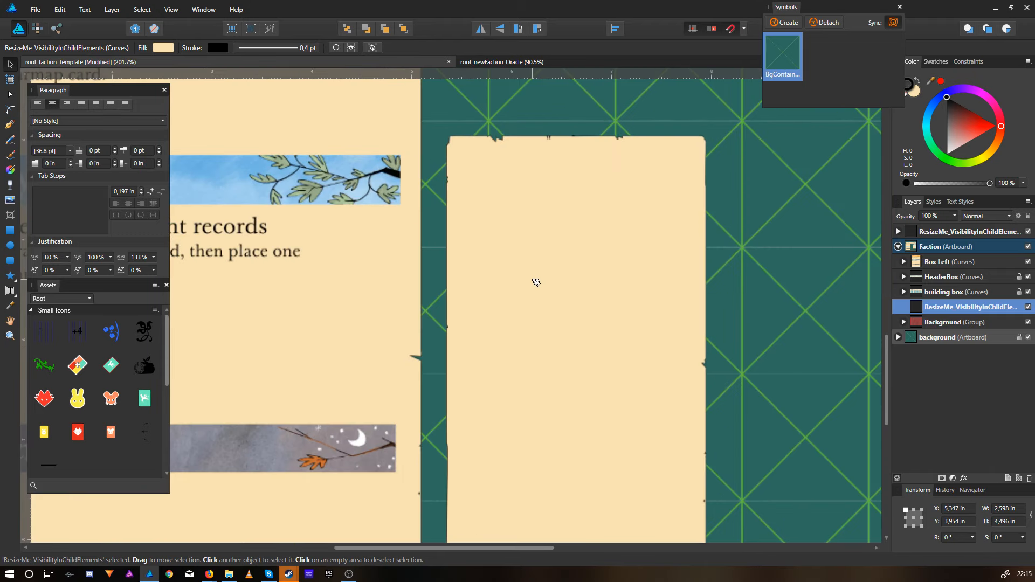
{"action": "left_click_drag", "start_coordinate": [618, 324], "coordinate": [582, 304]}
{"action": "left_click", "coordinate": [10, 94]}
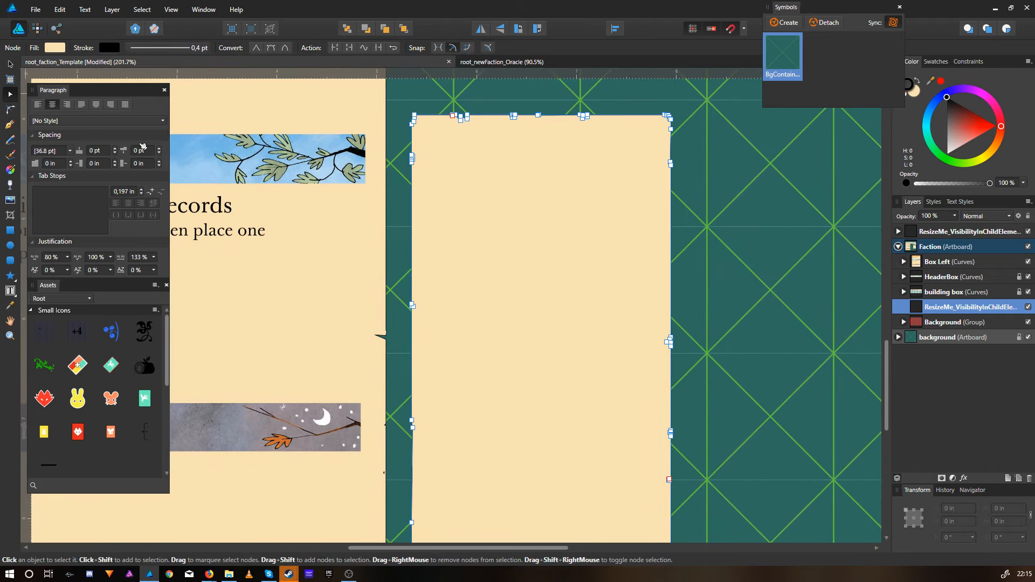
{"action": "scroll", "coordinate": [496, 156], "scroll_direction": "up", "scroll_amount": 3}
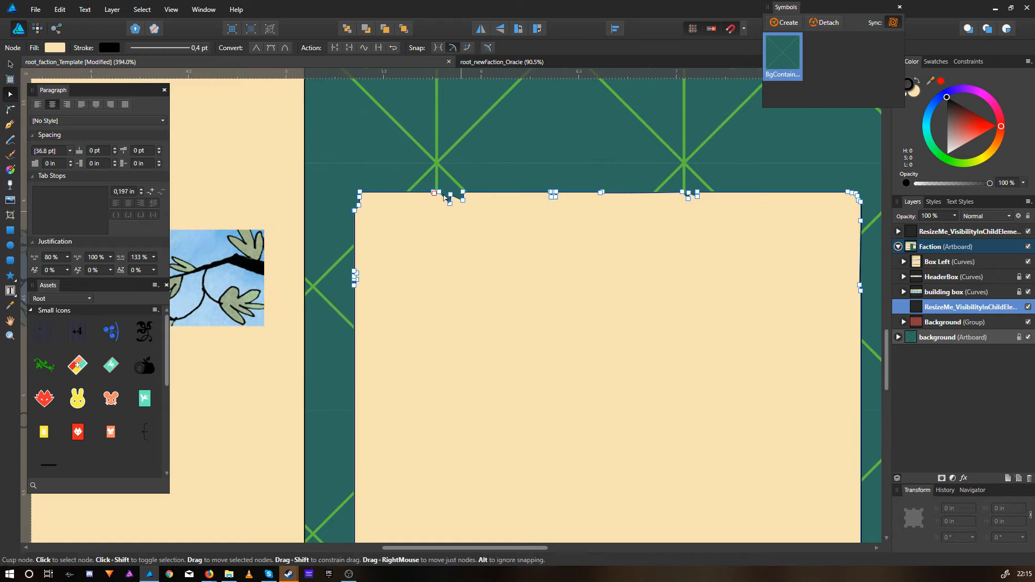
{"action": "mouse_move", "coordinate": [449, 202]}
{"action": "left_mouse_down"}
{"action": "mouse_move", "coordinate": [436, 204]}
{"action": "mouse_move", "coordinate": [458, 196]}
{"action": "left_mouse_up"}
{"action": "left_click", "coordinate": [451, 195]}
{"action": "scroll", "coordinate": [464, 232], "scroll_direction": "down", "scroll_amount": 2}
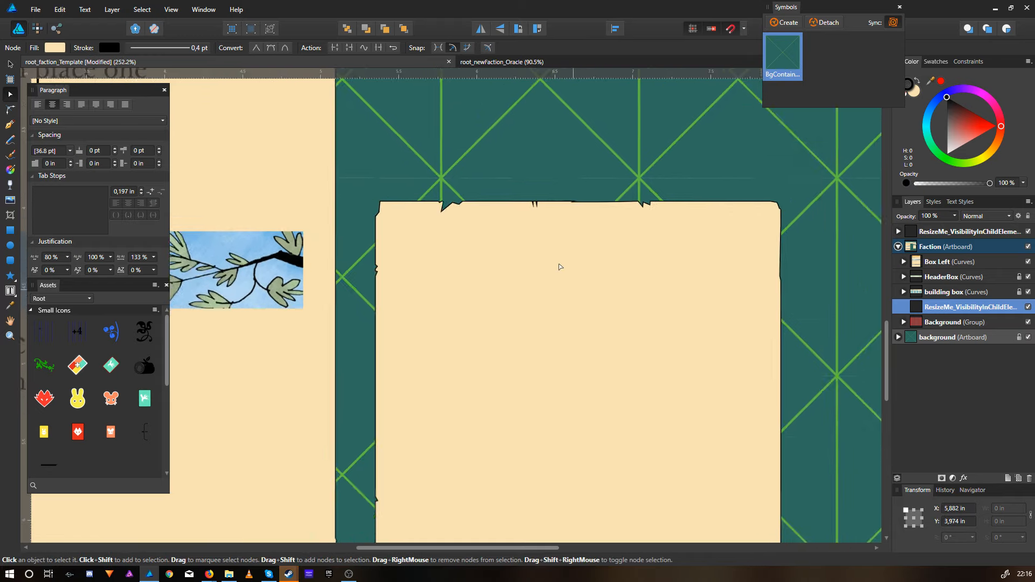
Step: Delete the nodes of the small double notch near the middle of the parchment's top edge
{"action": "left_click_drag", "start_coordinate": [563, 278], "coordinate": [496, 185]}
{"action": "left_click_drag", "start_coordinate": [449, 131], "coordinate": [477, 96]}
{"action": "key", "text": "Delete"}
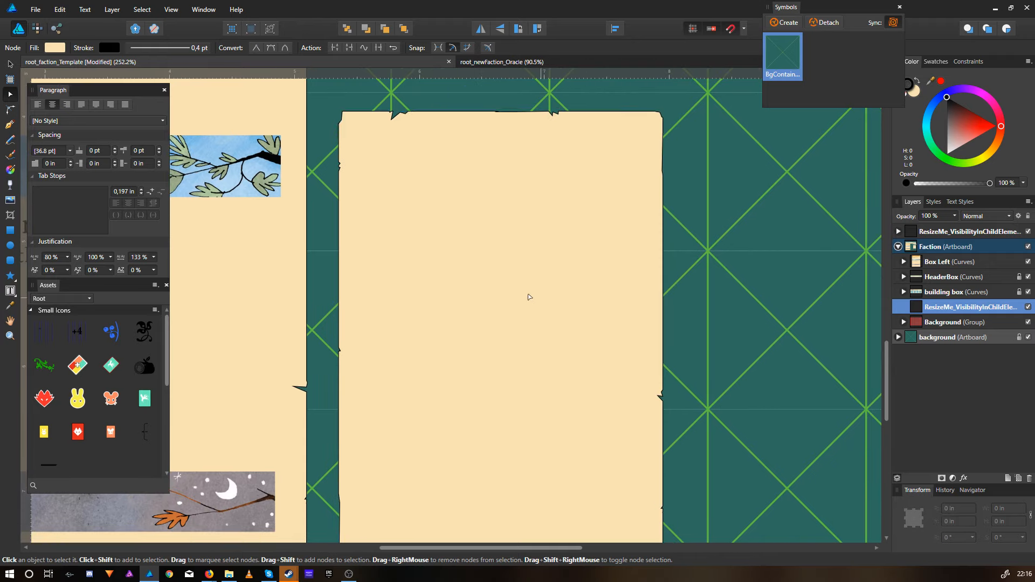
Step: Move the nodes of a small notch on the pasted parchment's right edge, to about X 7,921 in and Y 6,647 in
{"action": "left_click_drag", "start_coordinate": [529, 296], "coordinate": [477, 126]}
{"action": "scroll", "coordinate": [599, 386], "scroll_direction": "up", "scroll_amount": 4}
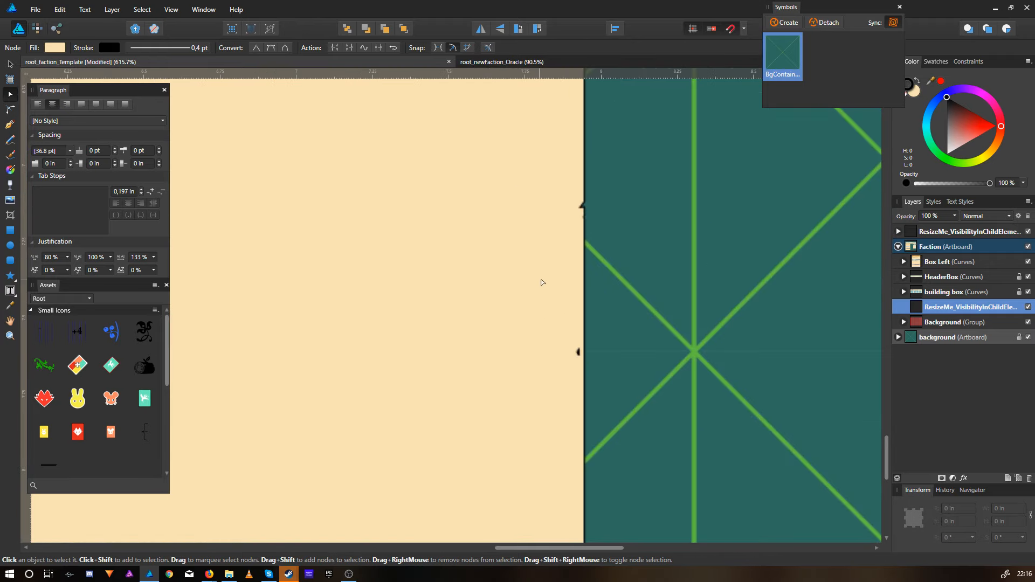
{"action": "left_click", "coordinate": [578, 352]}
{"action": "left_click_drag", "start_coordinate": [578, 352], "coordinate": [552, 222]}
{"action": "scroll", "coordinate": [561, 353], "scroll_direction": "down", "scroll_amount": 2}
{"action": "scroll", "coordinate": [618, 307], "scroll_direction": "down", "scroll_amount": 3}
{"action": "scroll", "coordinate": [617, 307], "scroll_direction": "down", "scroll_amount": 4}
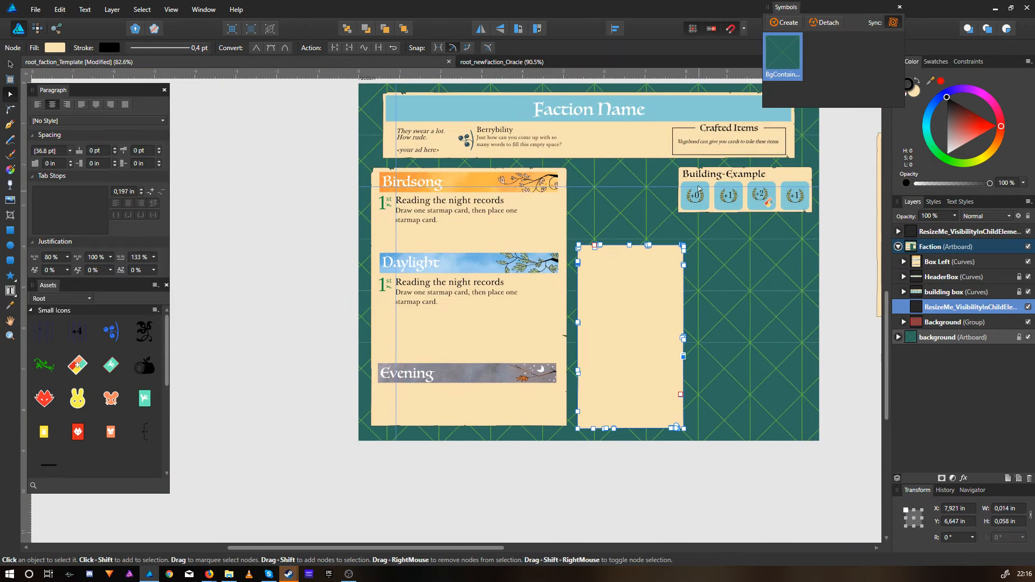
Step: Move the whole pasted parchment behind the Building-Example box, to about X 7,884 in and Y 1,902 in, to compare their torn edges
{"action": "scroll", "coordinate": [700, 189], "scroll_direction": "up", "scroll_amount": 3}
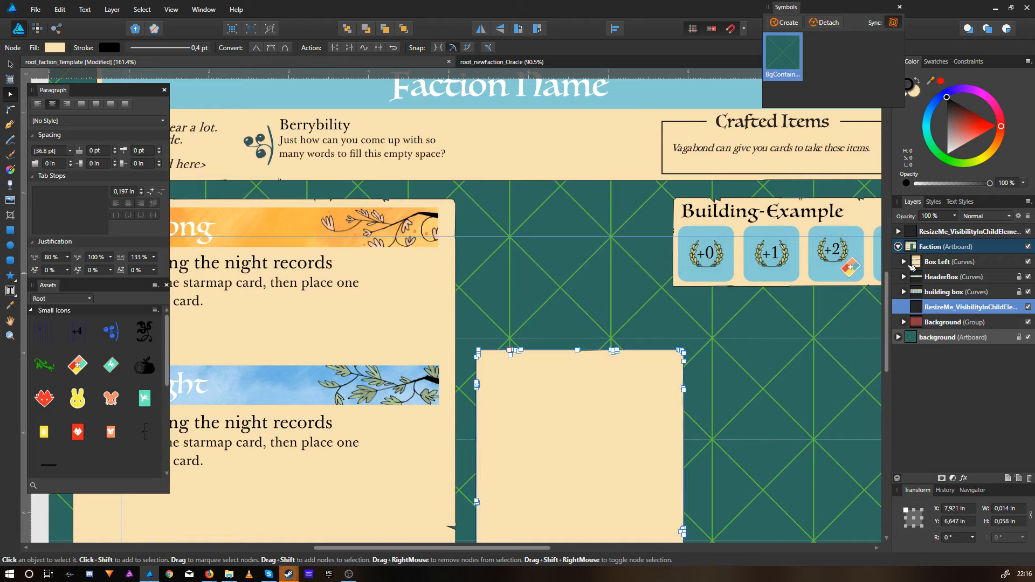
{"action": "left_click", "coordinate": [917, 249]}
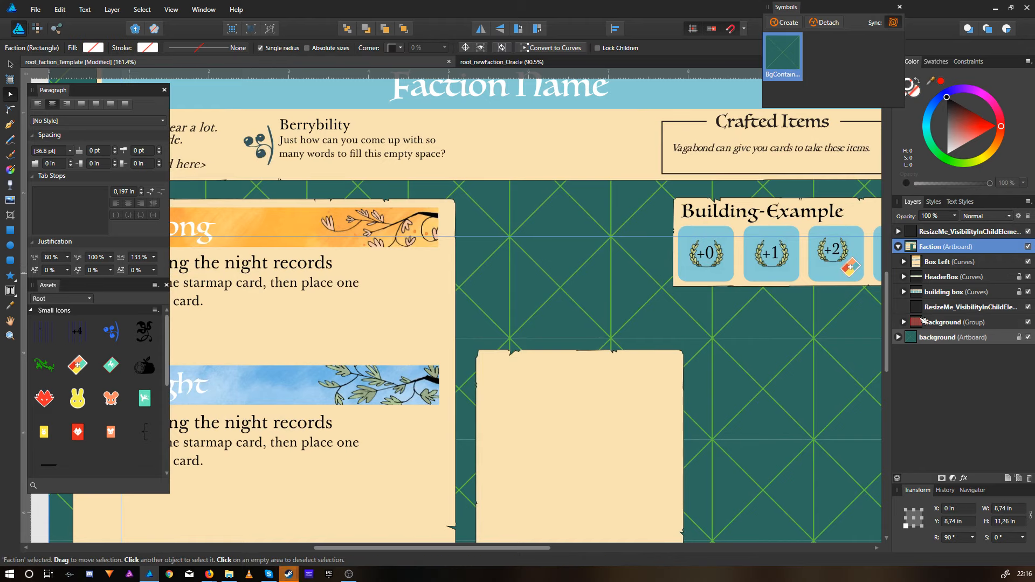
{"action": "left_click", "coordinate": [921, 261]}
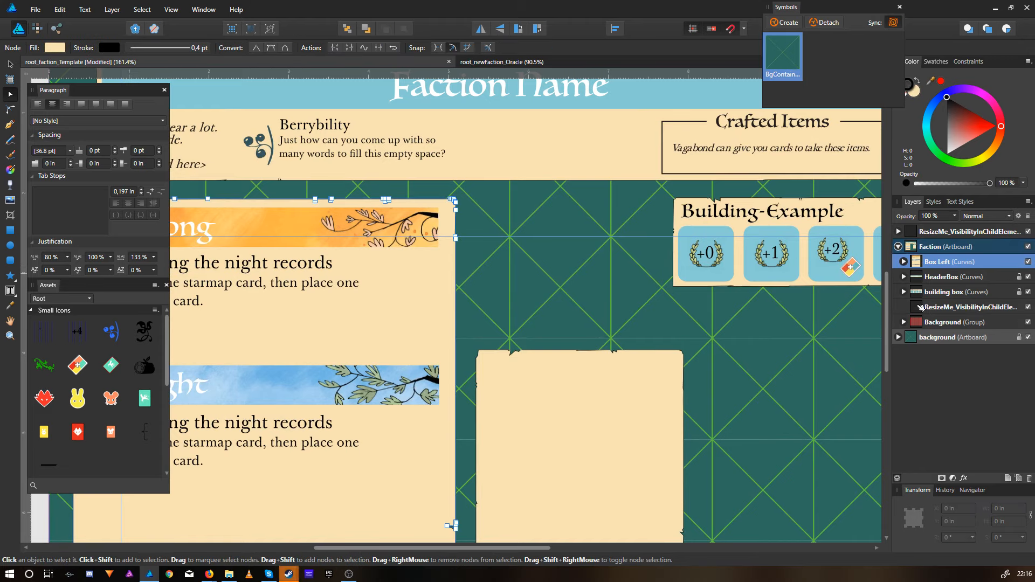
{"action": "left_click", "coordinate": [920, 307]}
{"action": "left_click", "coordinate": [10, 64]}
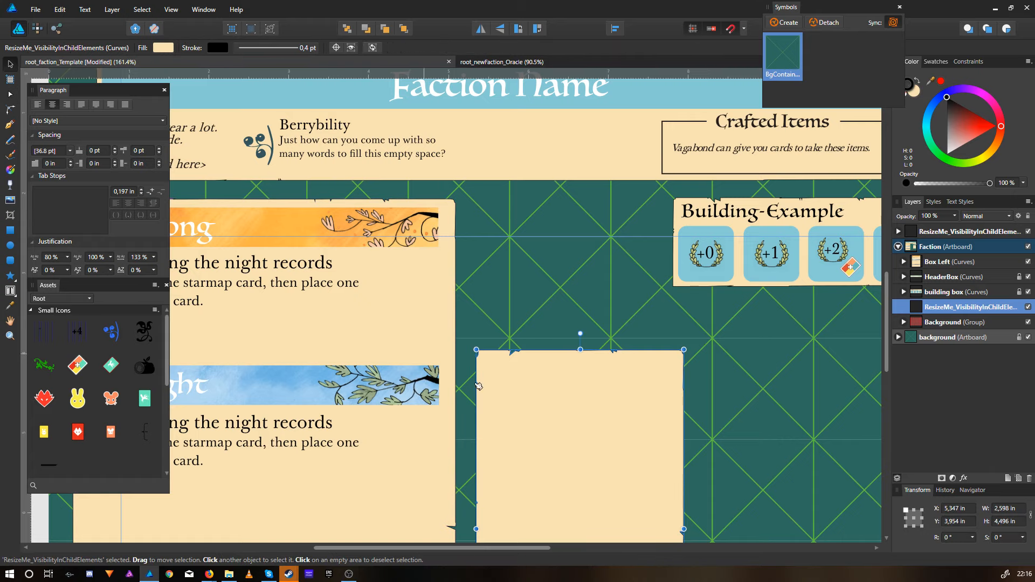
{"action": "left_click_drag", "start_coordinate": [545, 416], "coordinate": [649, 308]}
{"action": "scroll", "coordinate": [749, 253], "scroll_direction": "up", "scroll_amount": 3}
{"action": "scroll", "coordinate": [739, 265], "scroll_direction": "up", "scroll_amount": 1}
{"action": "left_click_drag", "start_coordinate": [739, 265], "coordinate": [539, 333]}
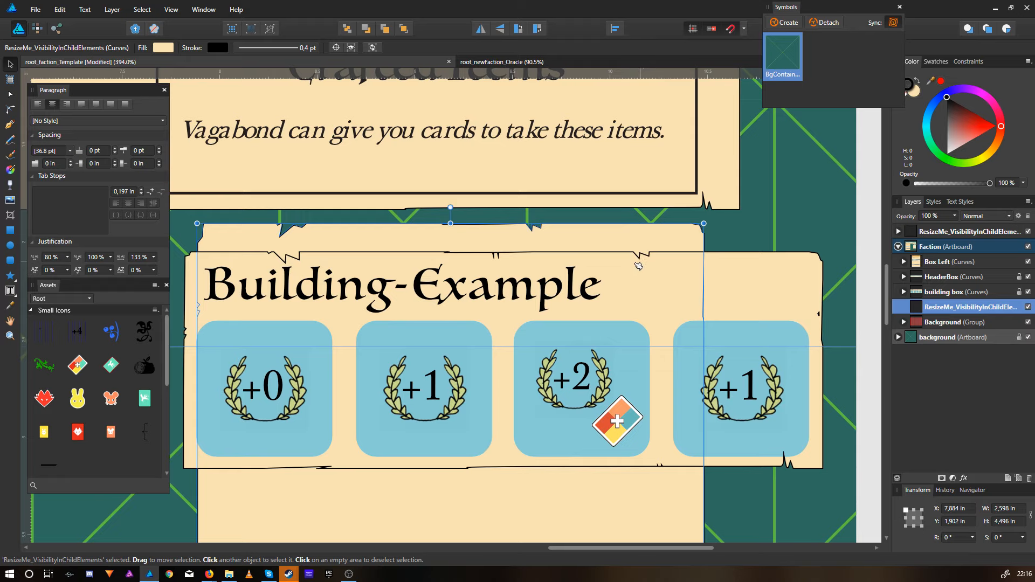
{"action": "scroll", "coordinate": [581, 234], "scroll_direction": "down", "scroll_amount": 1}
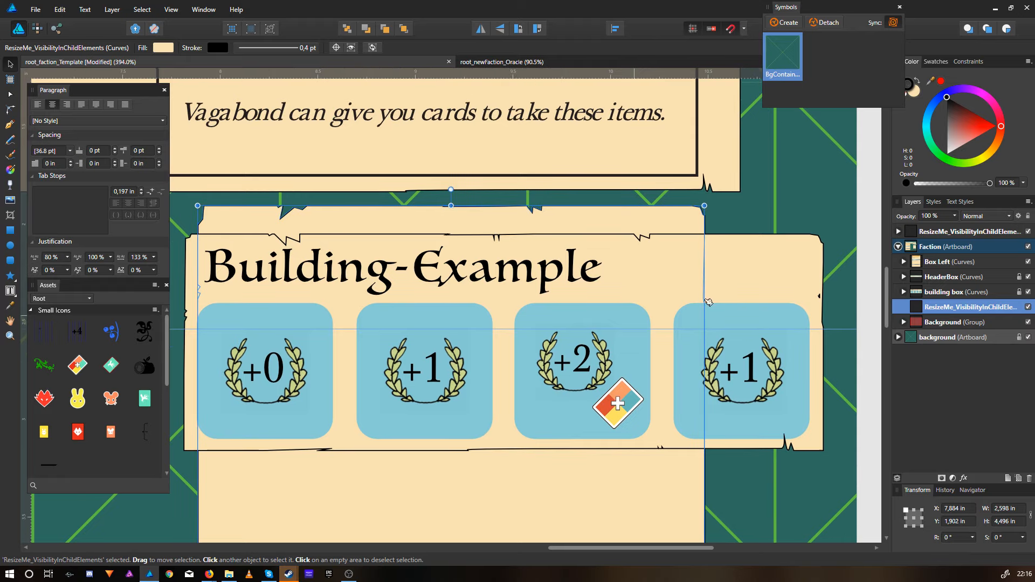
{"action": "scroll", "coordinate": [695, 291], "scroll_direction": "down", "scroll_amount": 8}
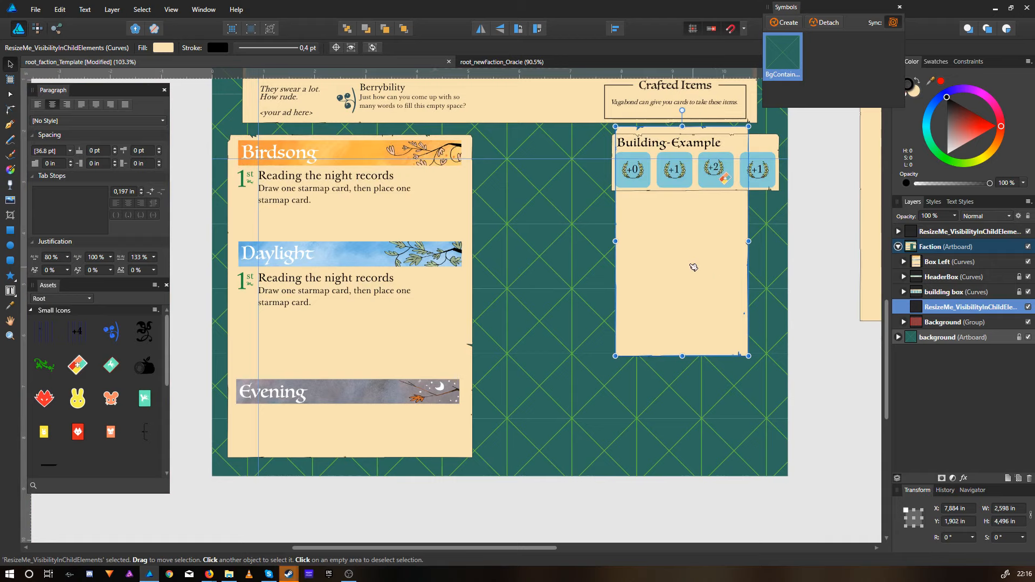
Step: Move the pasted parchment beside the Box Left parchment, to about X 5,437 in and Y 3,88 in
{"action": "left_click_drag", "start_coordinate": [698, 263], "coordinate": [568, 365]}
{"action": "left_click_drag", "start_coordinate": [516, 306], "coordinate": [598, 326]}
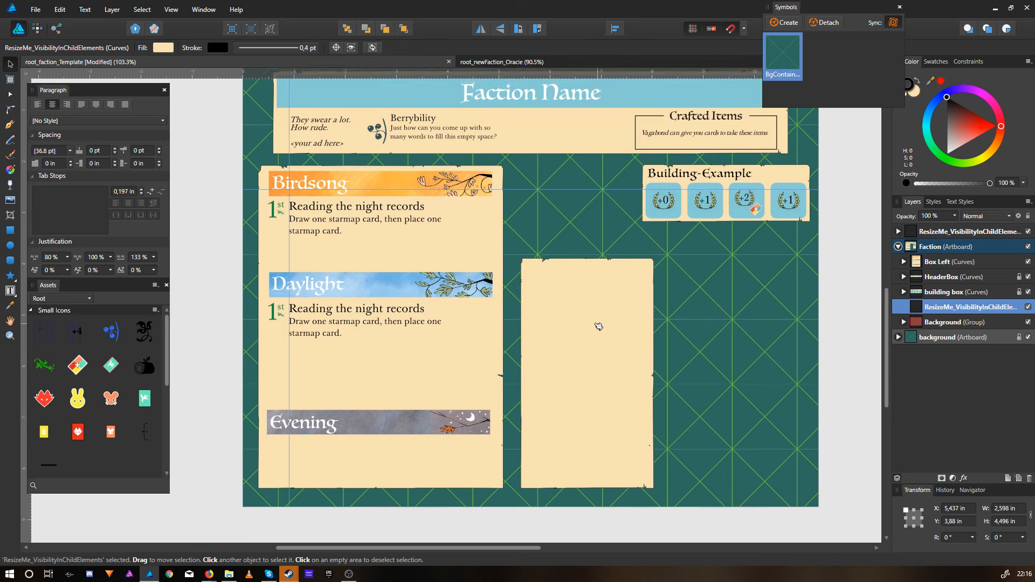
{"action": "scroll", "coordinate": [599, 326], "scroll_direction": "down", "scroll_amount": 3}
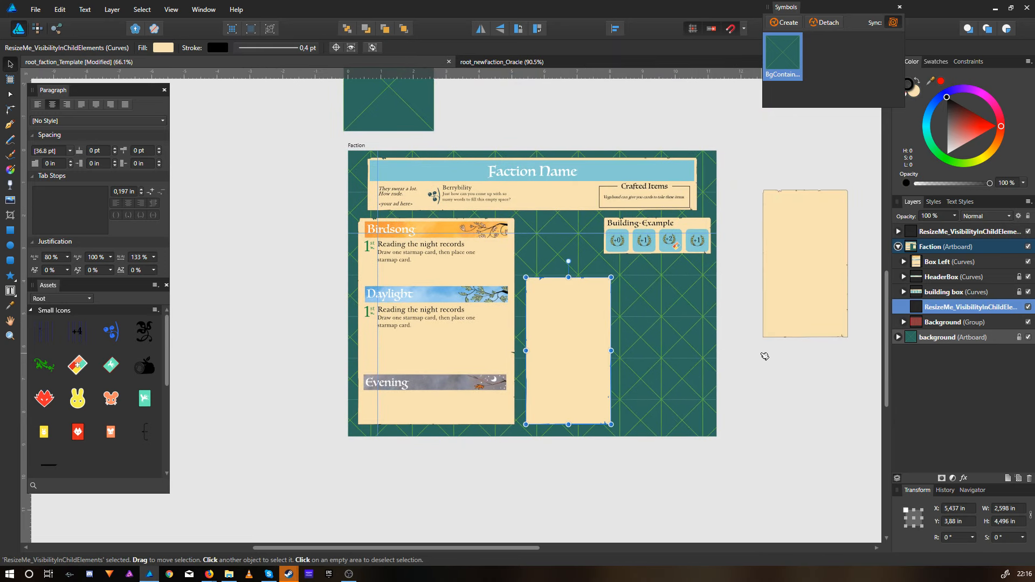
Step: Expand the Box Left layer and collapse the Birdsong and Daylight groups nested inside it
{"action": "left_click_drag", "start_coordinate": [442, 315], "coordinate": [493, 312]}
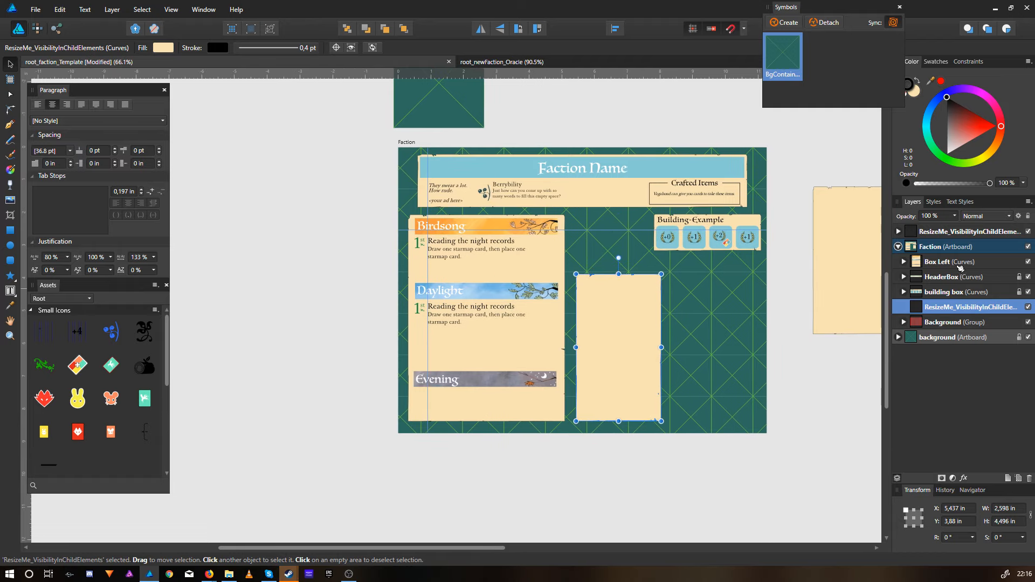
{"action": "left_click", "coordinate": [904, 262]}
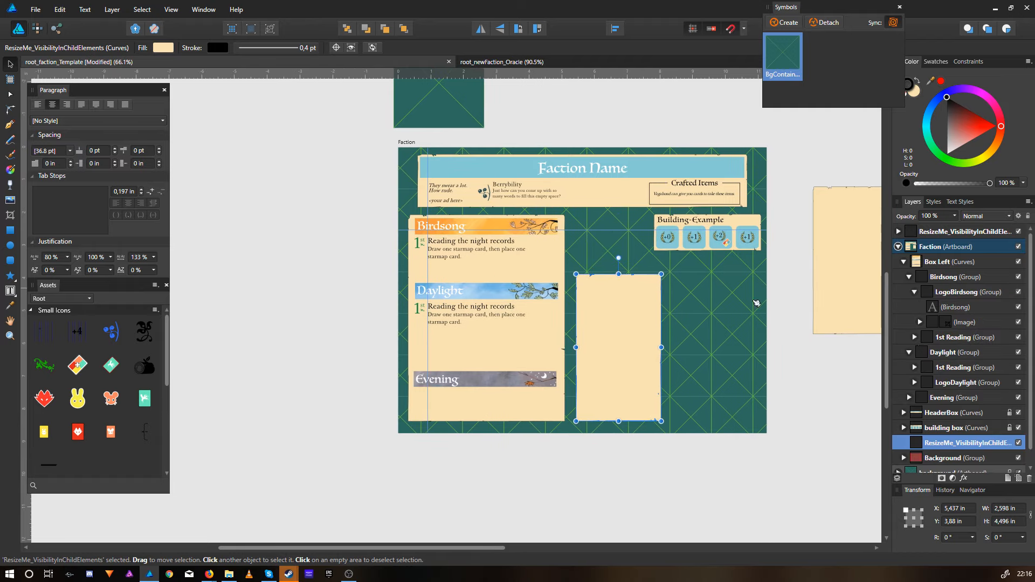
{"action": "left_click", "coordinate": [928, 262]}
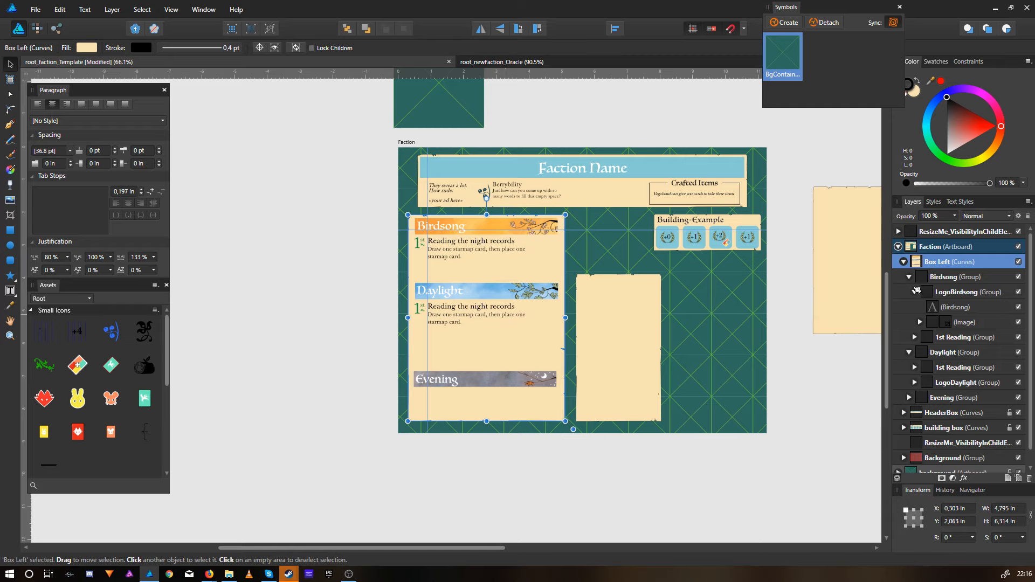
{"action": "left_click", "coordinate": [916, 291]}
{"action": "left_click", "coordinate": [915, 292]}
{"action": "left_click", "coordinate": [909, 277]}
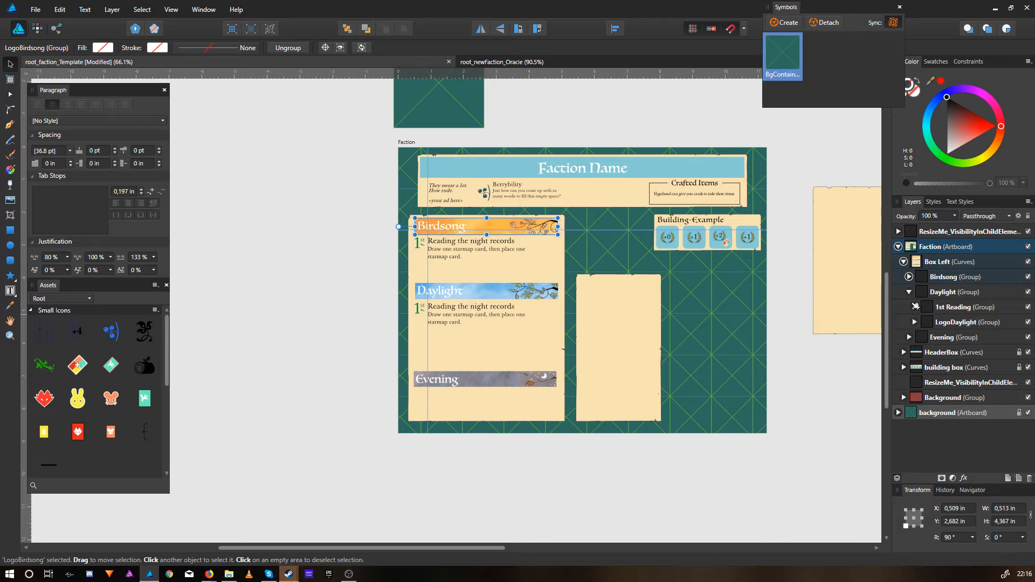
{"action": "left_click", "coordinate": [910, 293]}
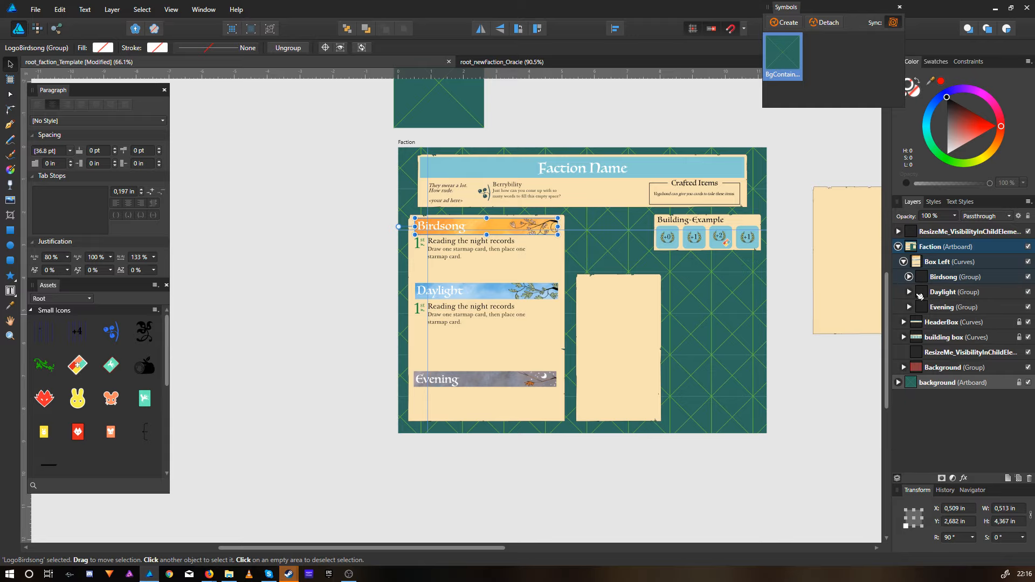
Step: Select the Birdsong, Daylight and Evening groups one after another to see which section each contains
{"action": "left_click", "coordinate": [944, 277]}
{"action": "left_click", "coordinate": [948, 291]}
{"action": "left_click", "coordinate": [952, 307]}
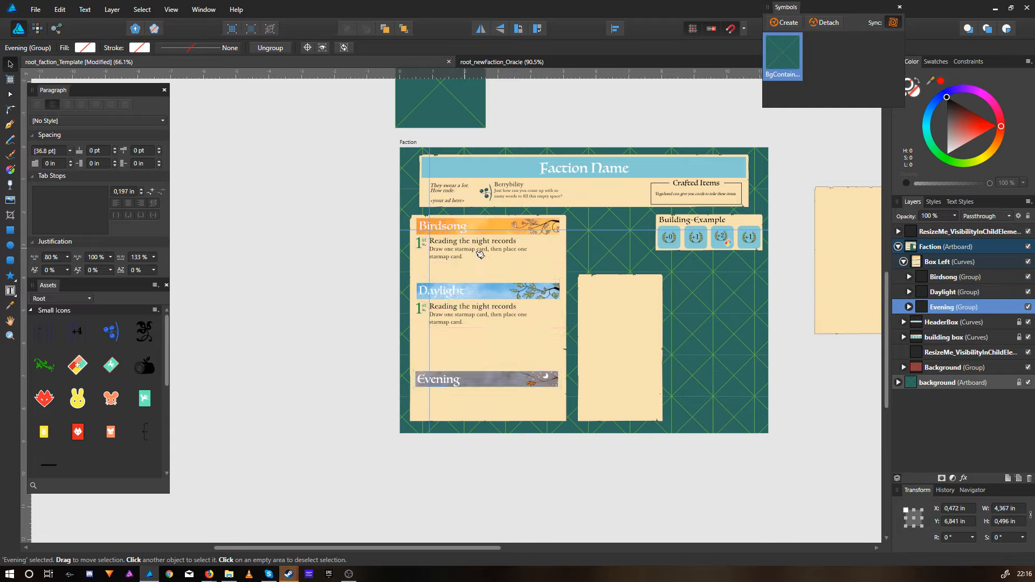
Step: Expand the Birdsong group and examine its LogoBirdsong group and the contents of its 1st Reading group
{"action": "scroll", "coordinate": [480, 254], "scroll_direction": "up", "scroll_amount": 3}
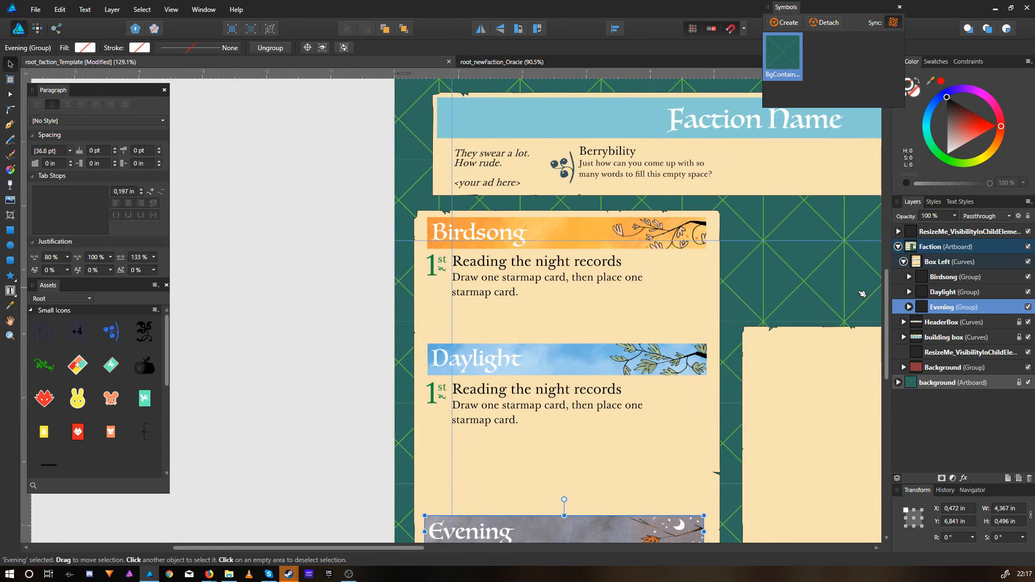
{"action": "left_click", "coordinate": [911, 277]}
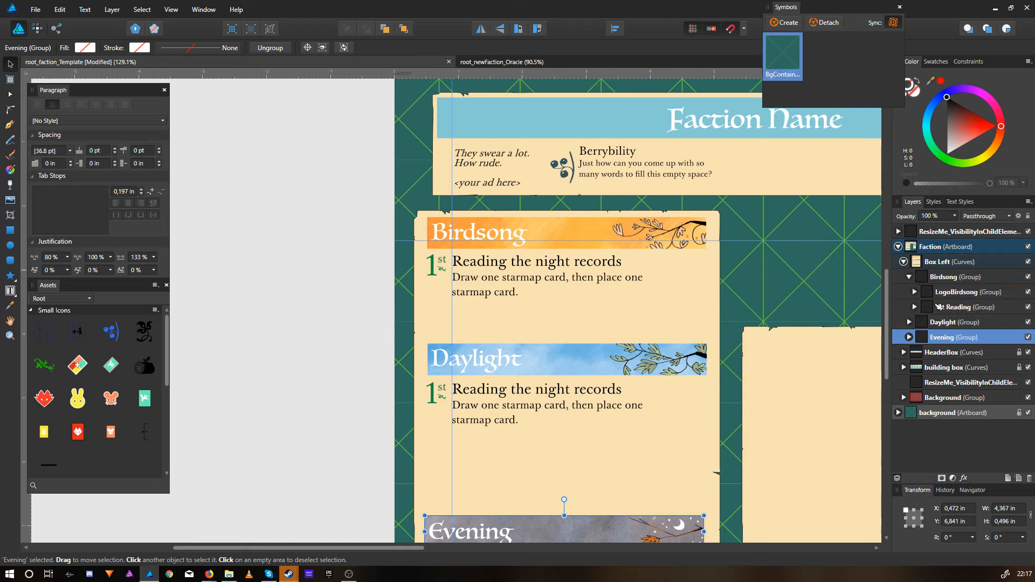
{"action": "left_click", "coordinate": [923, 294]}
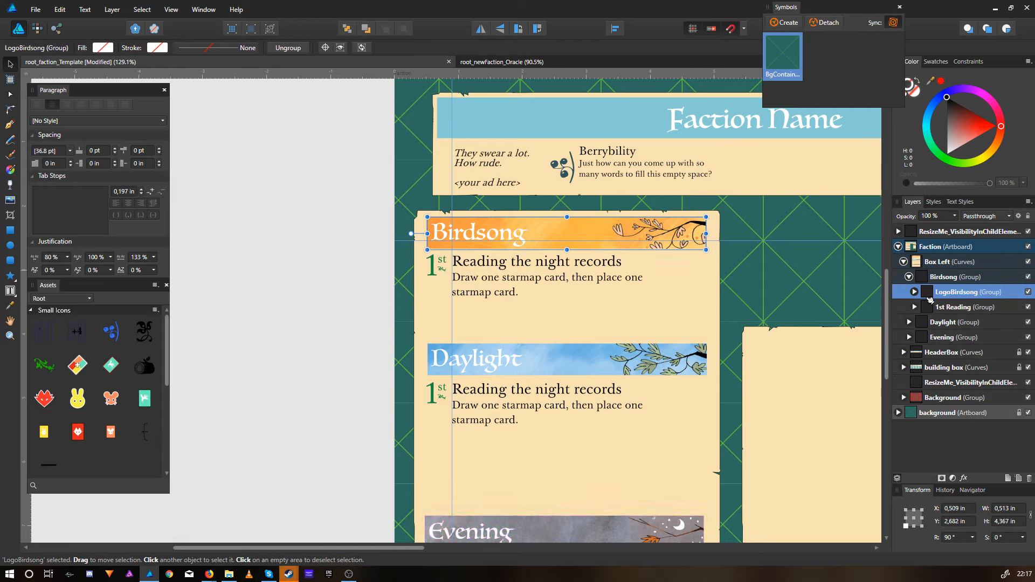
{"action": "left_click", "coordinate": [914, 307]}
{"action": "left_click", "coordinate": [938, 308]}
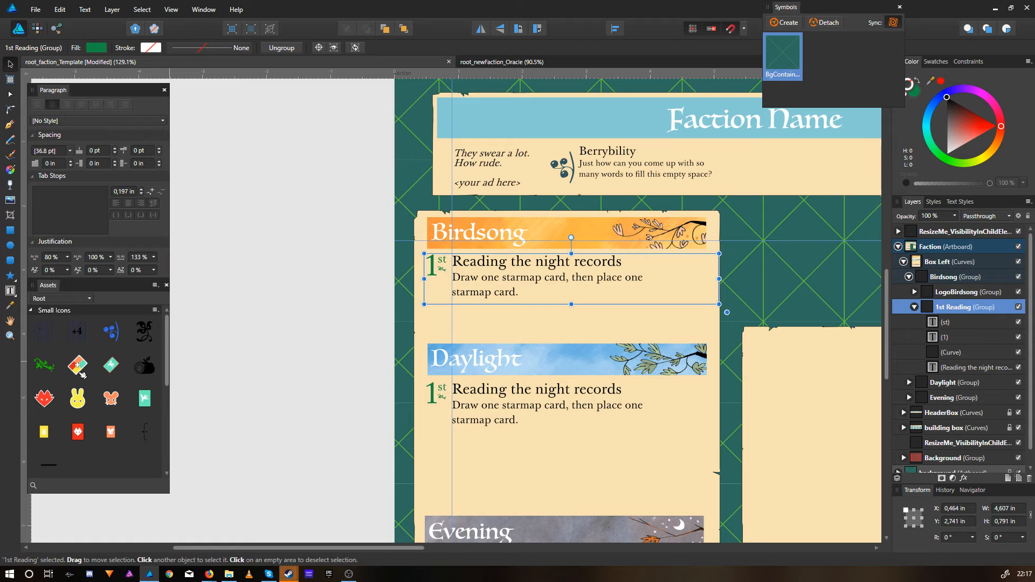
Step: Place the multicoloured plus card and the teal card from the Small Icons assets beside the Birdsong text "starmap card."
{"action": "left_click_drag", "start_coordinate": [77, 365], "coordinate": [561, 294]}
{"action": "scroll", "coordinate": [579, 299], "scroll_direction": "up", "scroll_amount": 5}
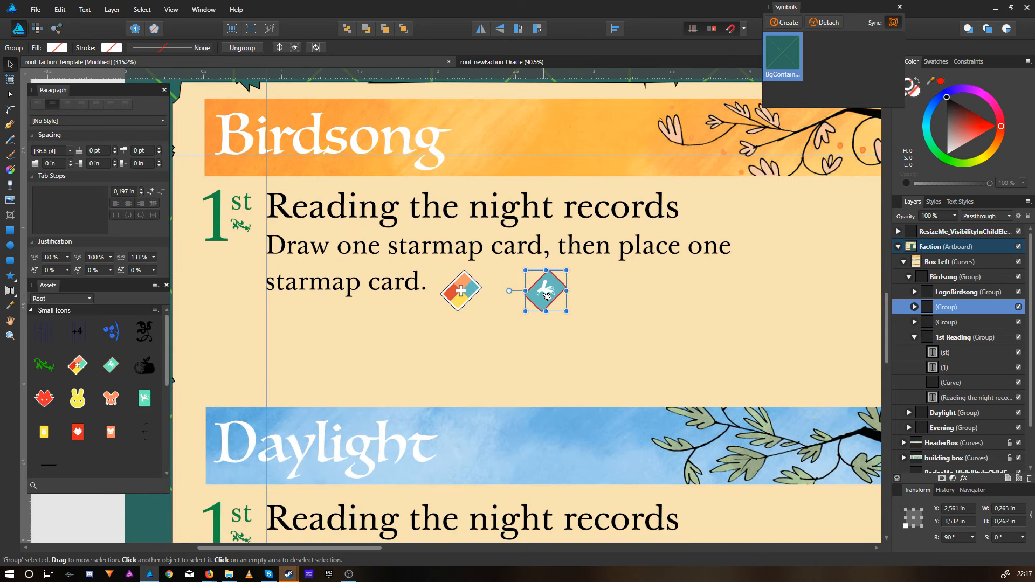
{"action": "left_click", "coordinate": [646, 329]}
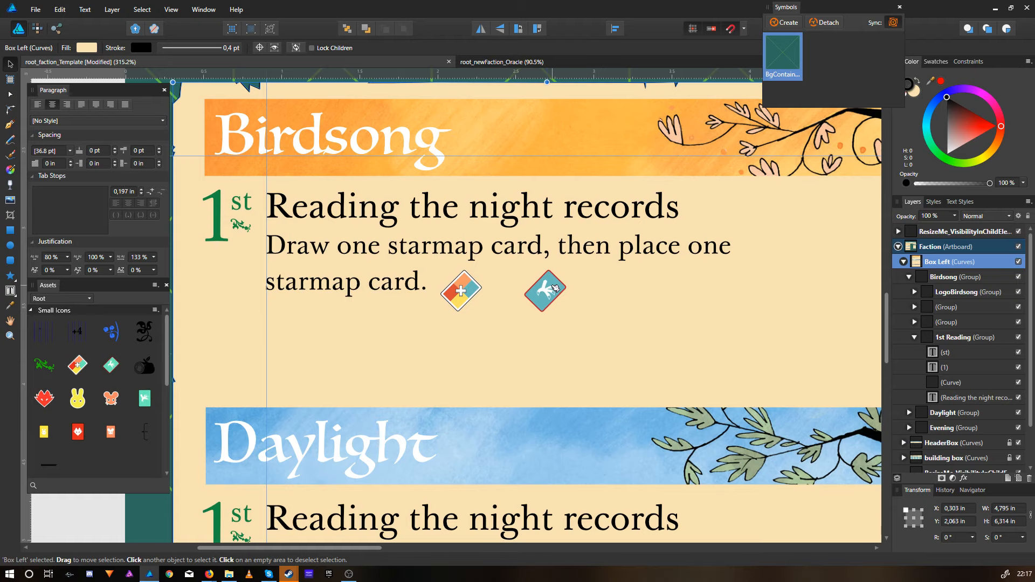
Step: Enlarge the teal card icon in the Birdsong section and delete it
{"action": "left_click", "coordinate": [942, 309]}
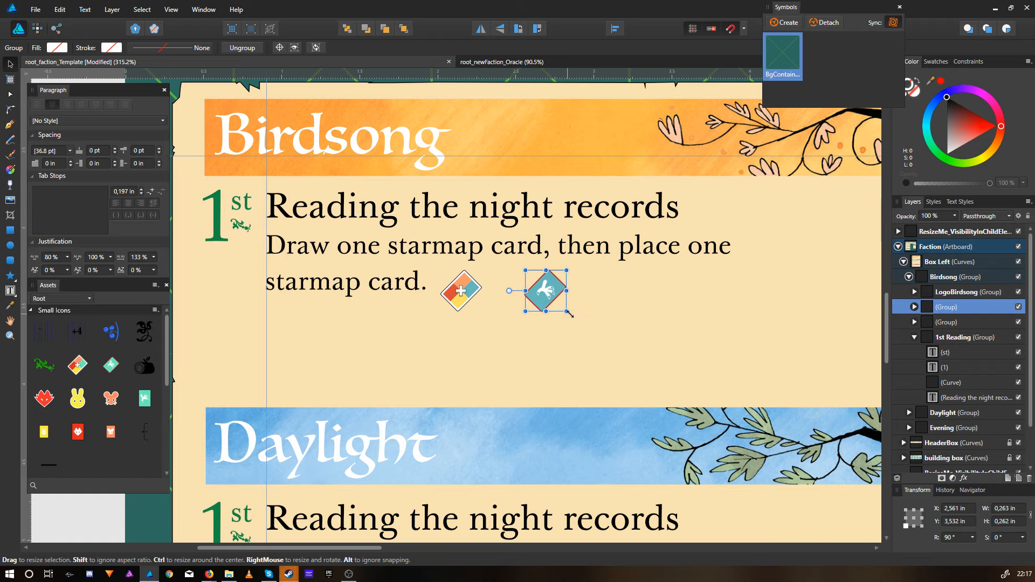
{"action": "left_click_drag", "start_coordinate": [567, 311], "coordinate": [752, 509]}
{"action": "key", "text": "Delete"}
{"action": "left_click", "coordinate": [466, 299]}
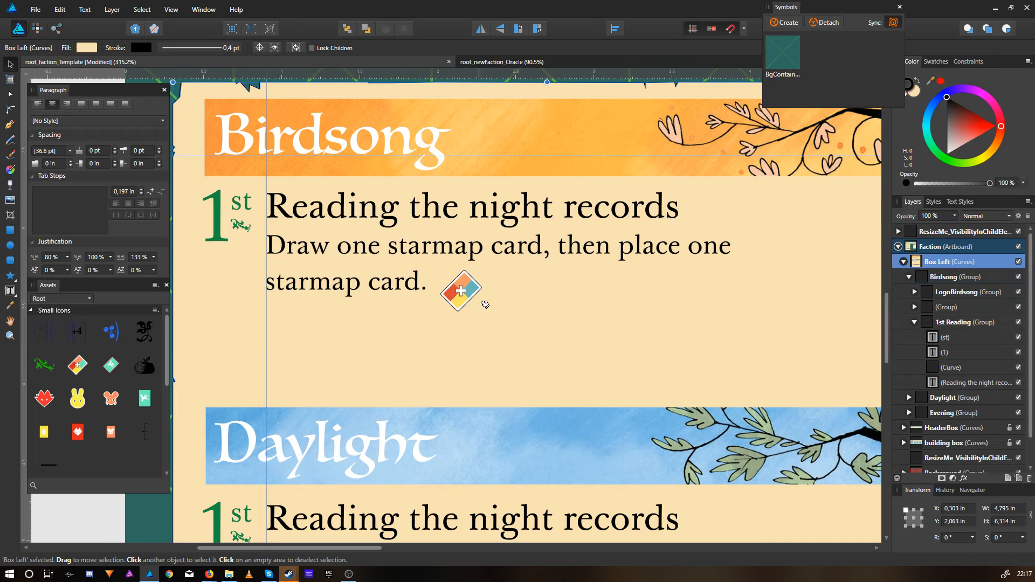
Step: Display the nodes of the Box Left parchment with the Node tool
{"action": "scroll", "coordinate": [501, 286], "scroll_direction": "down", "scroll_amount": 5}
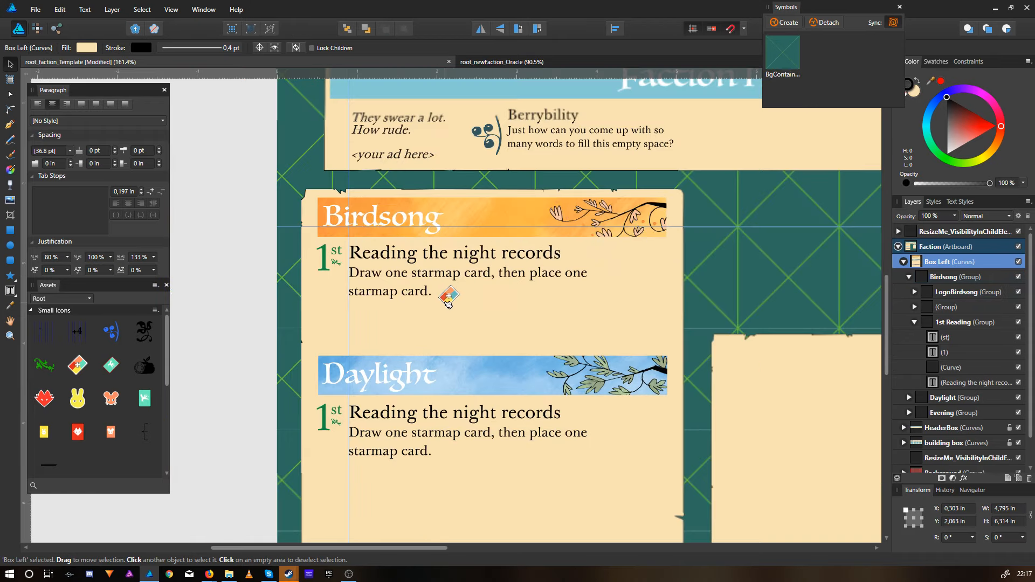
{"action": "scroll", "coordinate": [543, 307], "scroll_direction": "down", "scroll_amount": 2}
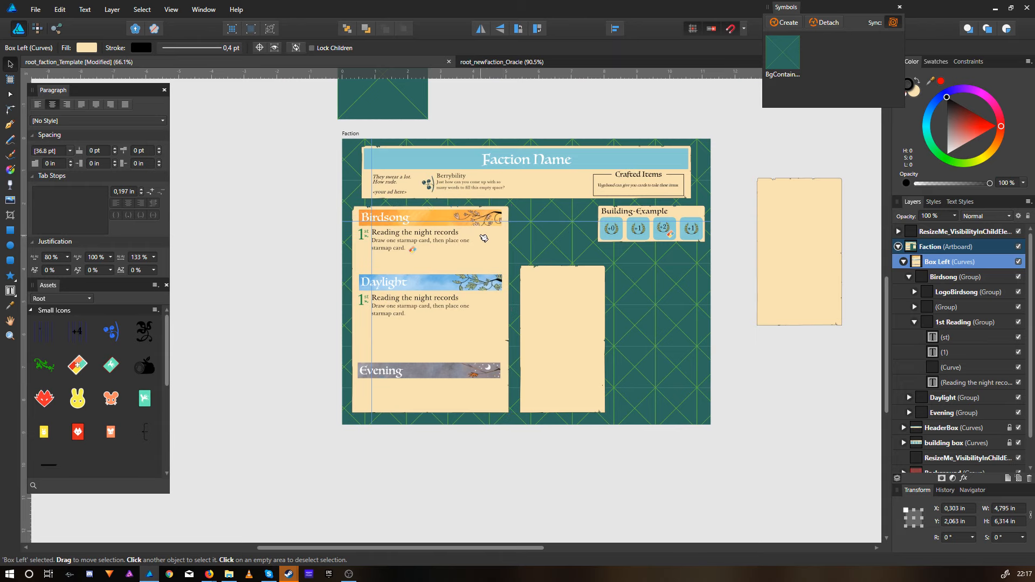
{"action": "scroll", "coordinate": [517, 309], "scroll_direction": "down", "scroll_amount": 2}
{"action": "scroll", "coordinate": [483, 309], "scroll_direction": "up", "scroll_amount": 5}
{"action": "left_click_drag", "start_coordinate": [483, 309], "coordinate": [527, 284]}
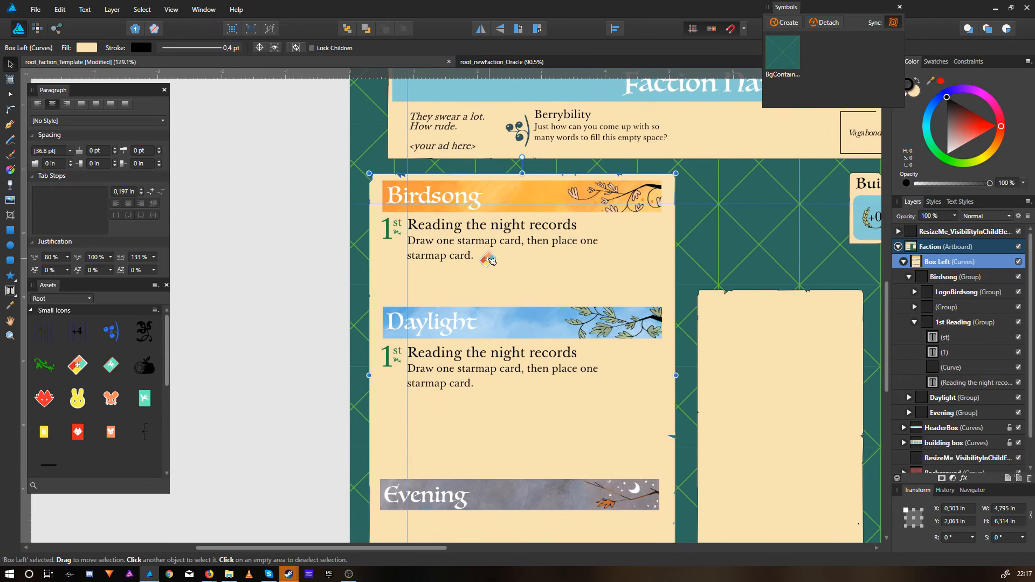
{"action": "left_click", "coordinate": [11, 94]}
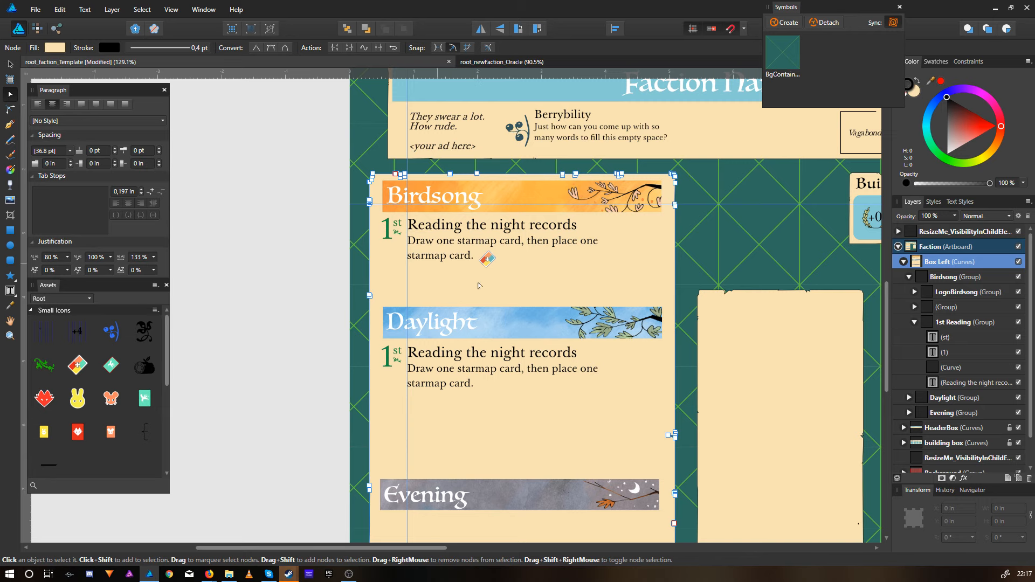
{"action": "scroll", "coordinate": [480, 285], "scroll_direction": "down", "scroll_amount": 1}
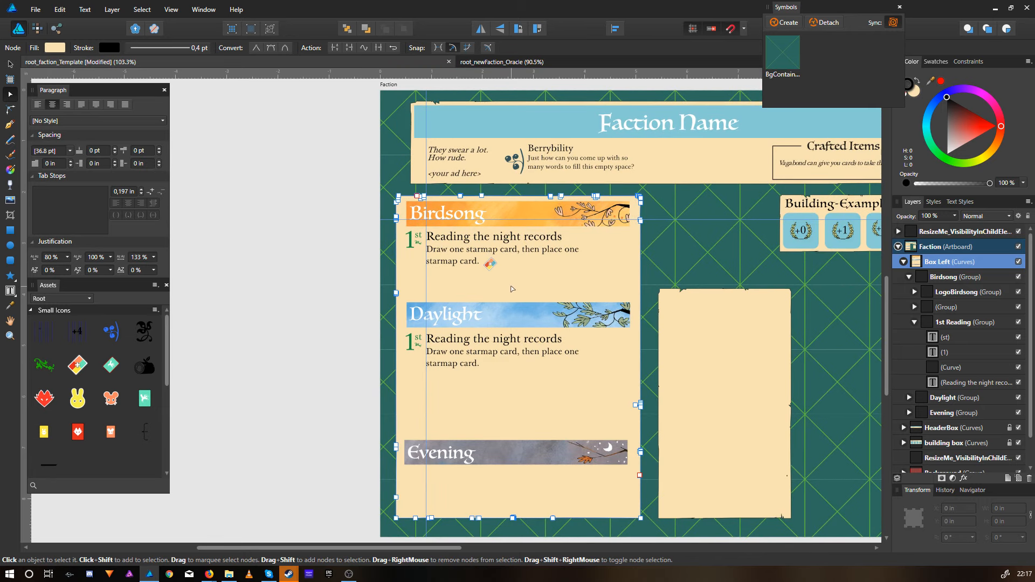
Step: Undo the placement of the card icons in the Birdsong section
{"action": "key", "text": "ctrl+z"}
{"action": "key", "text": "ctrl+z"}
{"action": "key", "text": "ctrl+z"}
{"action": "key", "text": "ctrl+z"}
{"action": "key", "text": "ctrl+z"}
{"action": "key", "text": "ctrl+z"}
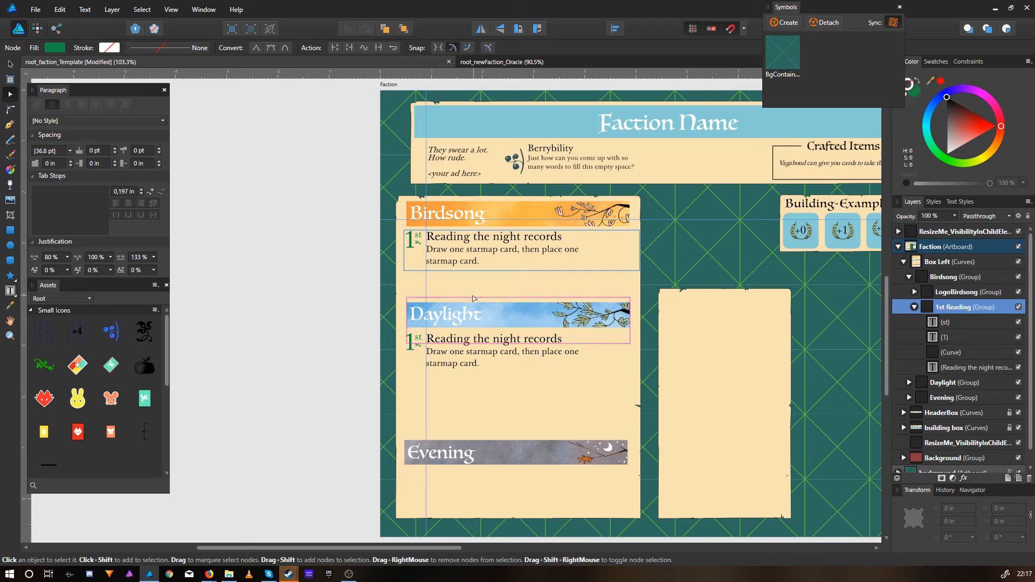
Step: Check the Assets entry in the list of studio panels and move the floating Assets panel next to the Birdsong section
{"action": "left_click", "coordinate": [154, 286]}
{"action": "left_click", "coordinate": [128, 286]}
{"action": "left_click_drag", "start_coordinate": [109, 286], "coordinate": [104, 286]}
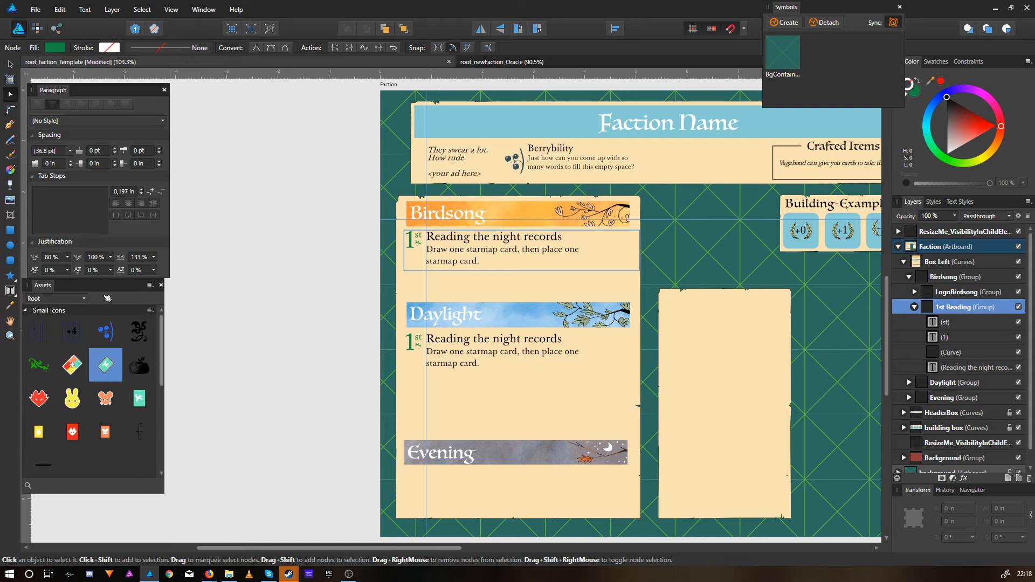
{"action": "left_click", "coordinate": [167, 10]}
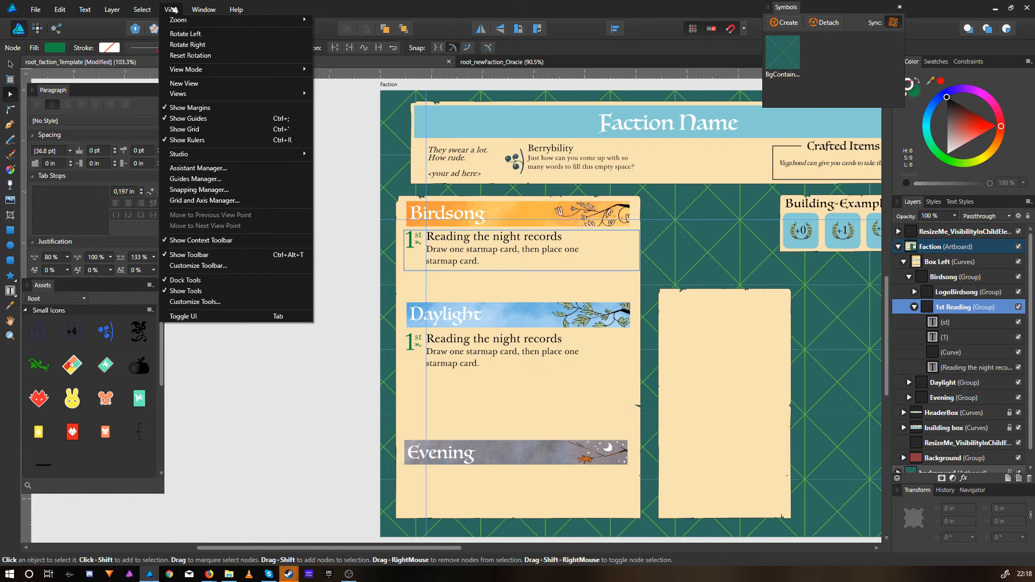
{"action": "mouse_move", "coordinate": [221, 154]}
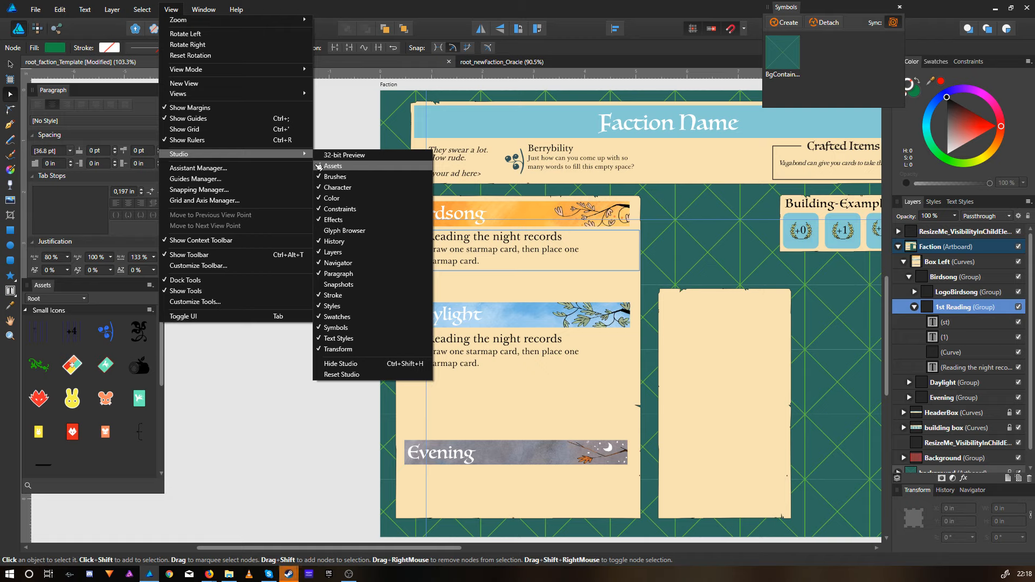
{"action": "left_click", "coordinate": [107, 288]}
{"action": "left_click_drag", "start_coordinate": [115, 288], "coordinate": [376, 177]}
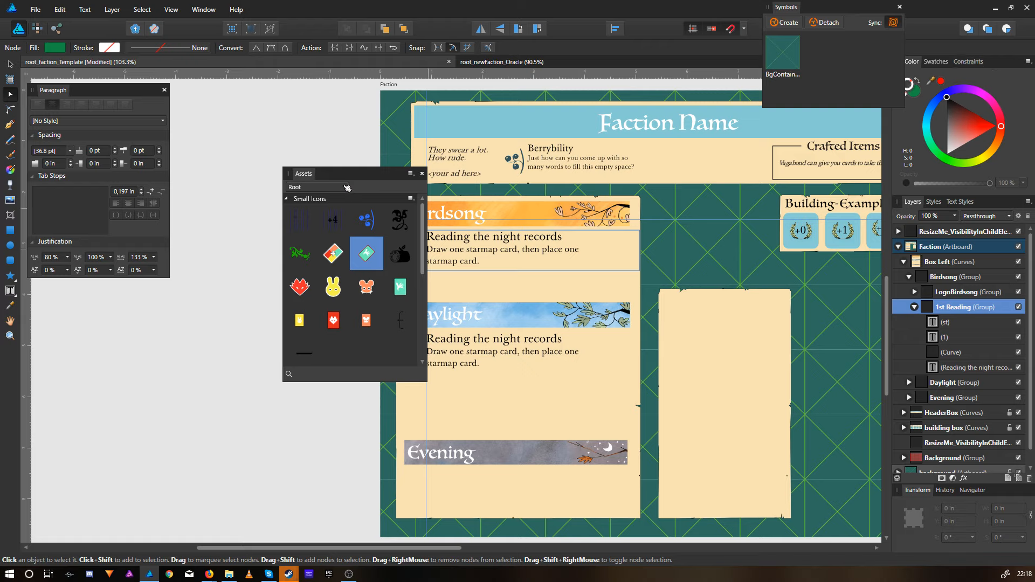
Step: Check the asset category options, including importing and exporting assets, and choose the Root category
{"action": "left_click", "coordinate": [410, 173]}
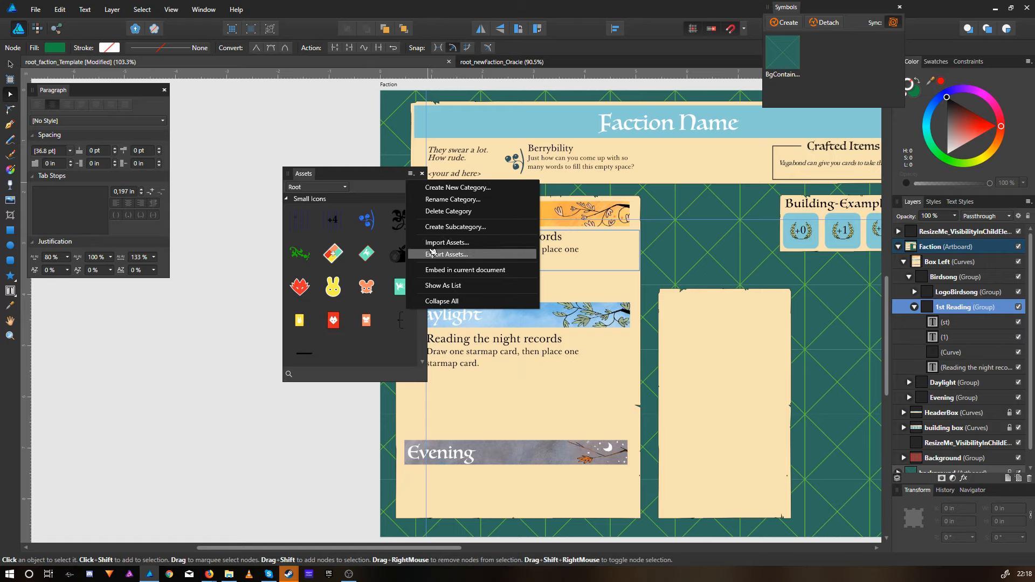
{"action": "left_click", "coordinate": [369, 345]}
{"action": "left_click", "coordinate": [323, 187]}
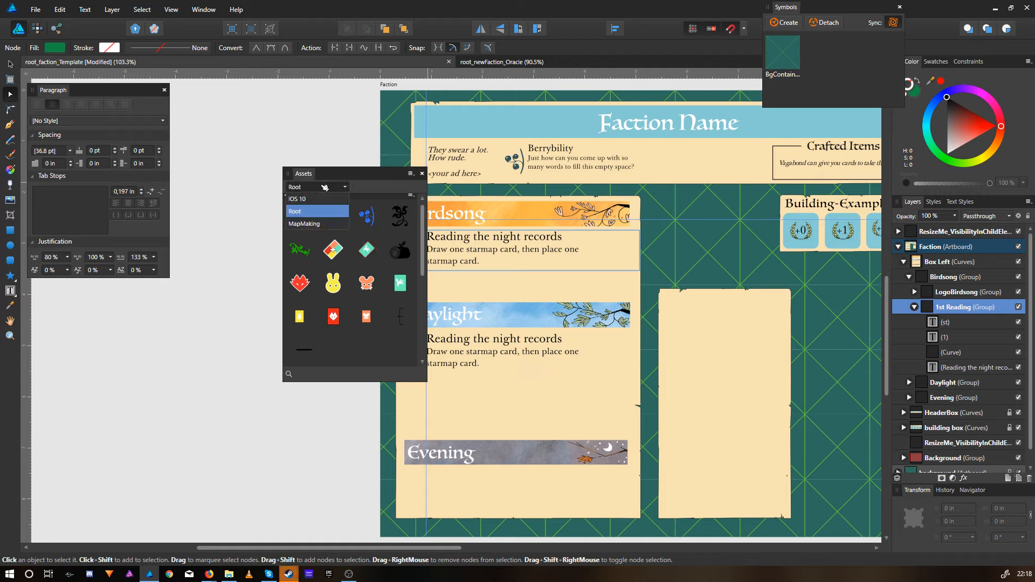
{"action": "left_click", "coordinate": [322, 215]}
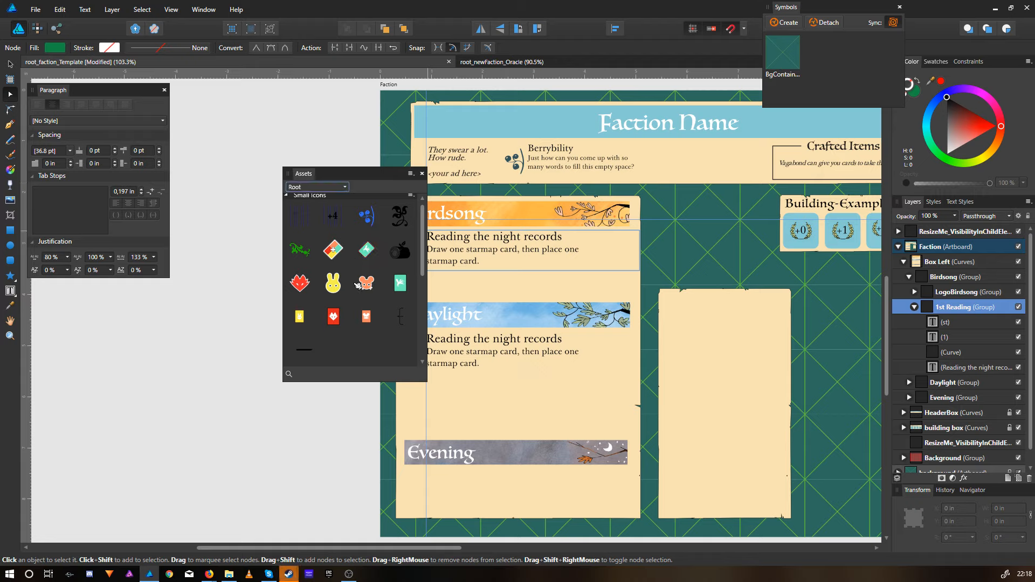
Step: Browse the Root asset groups down to MapStuff and move the floating Assets panel directly below the Paragraph panel
{"action": "scroll", "coordinate": [419, 229], "scroll_direction": "down", "scroll_amount": 5}
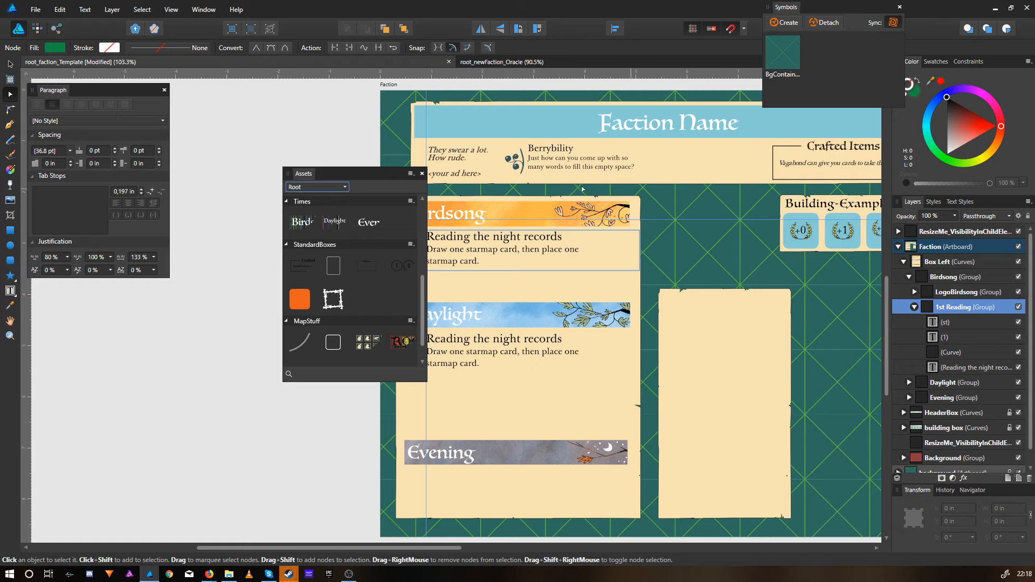
{"action": "scroll", "coordinate": [332, 304], "scroll_direction": "up", "scroll_amount": 3}
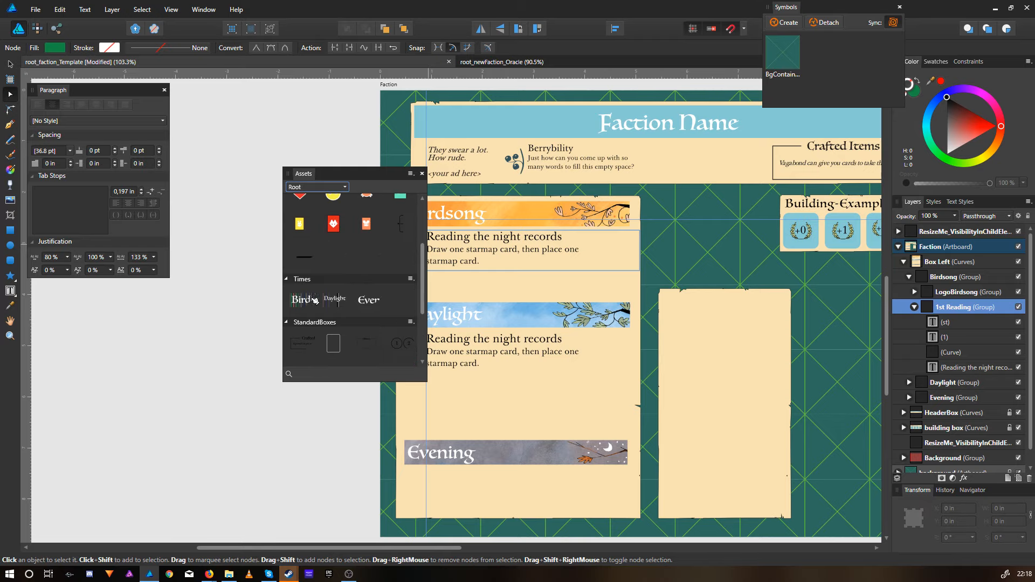
{"action": "scroll", "coordinate": [379, 300], "scroll_direction": "up", "scroll_amount": 2}
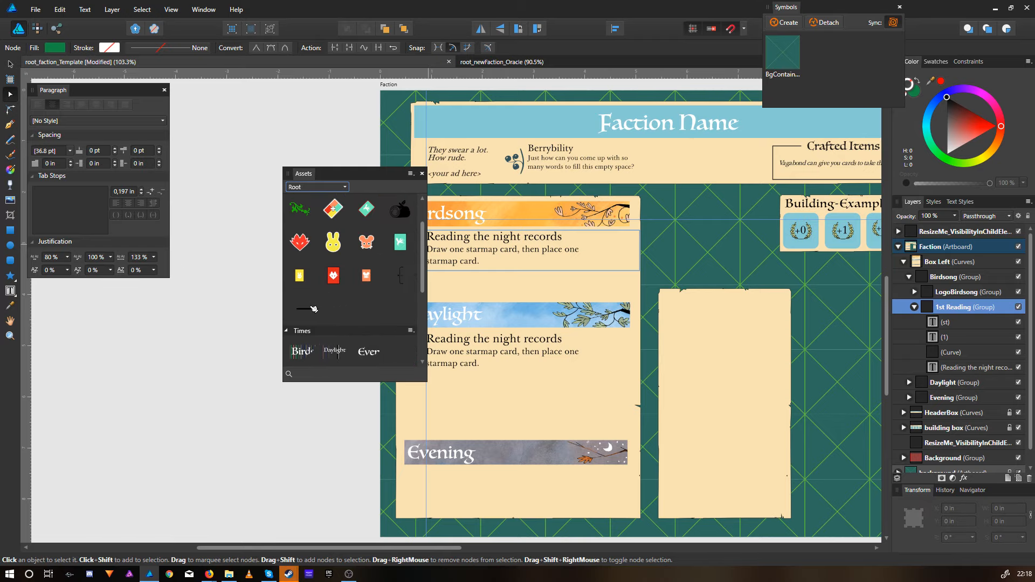
{"action": "scroll", "coordinate": [438, 279], "scroll_direction": "up", "scroll_amount": 1}
{"action": "scroll", "coordinate": [444, 232], "scroll_direction": "up", "scroll_amount": 1}
{"action": "left_click_drag", "start_coordinate": [454, 214], "coordinate": [102, 292]}
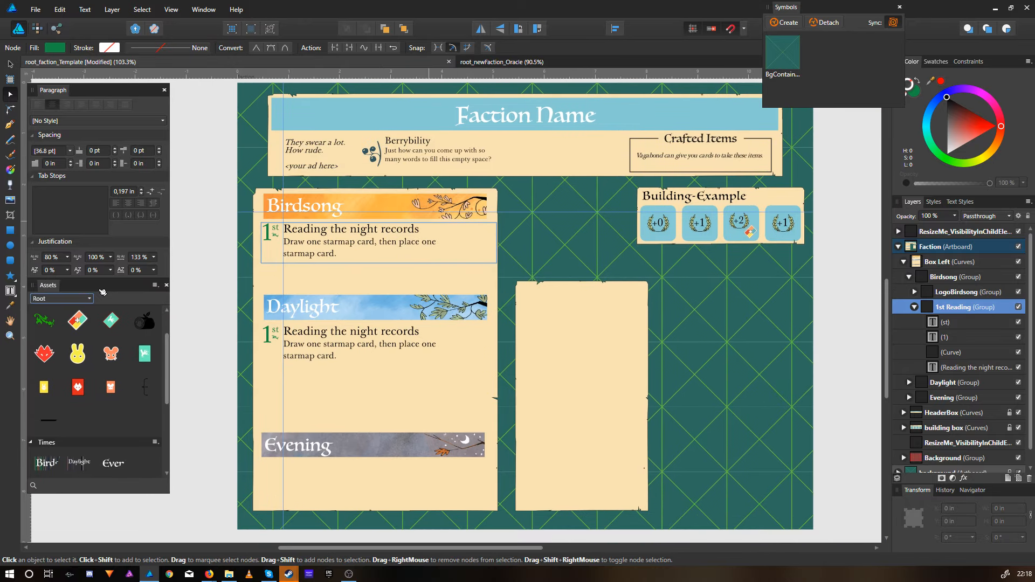
Step: Collapse the 1st Reading and Birdsong groups and the Box Left layer in the Faction artboard
{"action": "scroll", "coordinate": [292, 261], "scroll_direction": "down", "scroll_amount": 2}
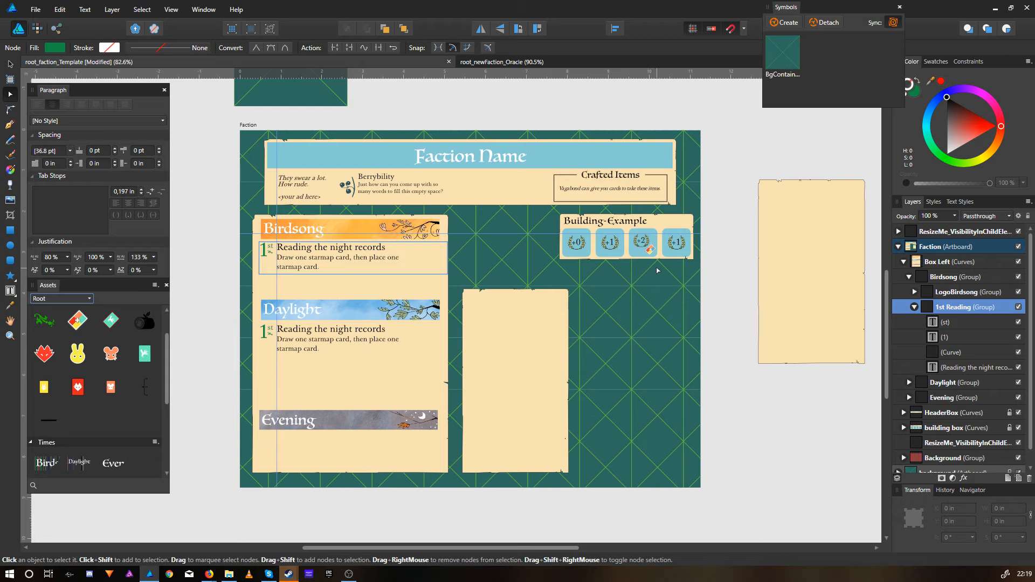
{"action": "scroll", "coordinate": [654, 275], "scroll_direction": "down", "scroll_amount": 3}
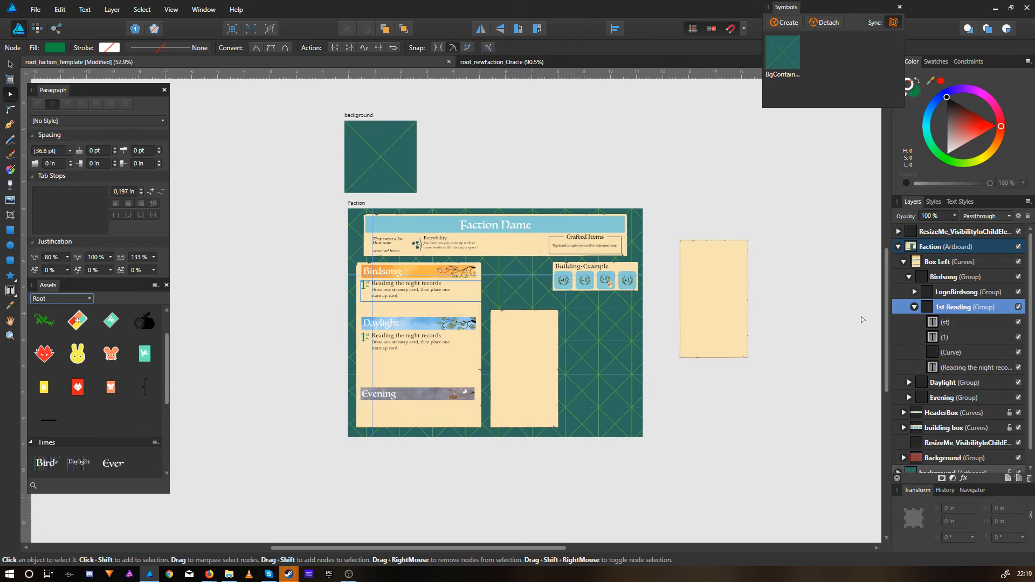
{"action": "left_click", "coordinate": [915, 306]}
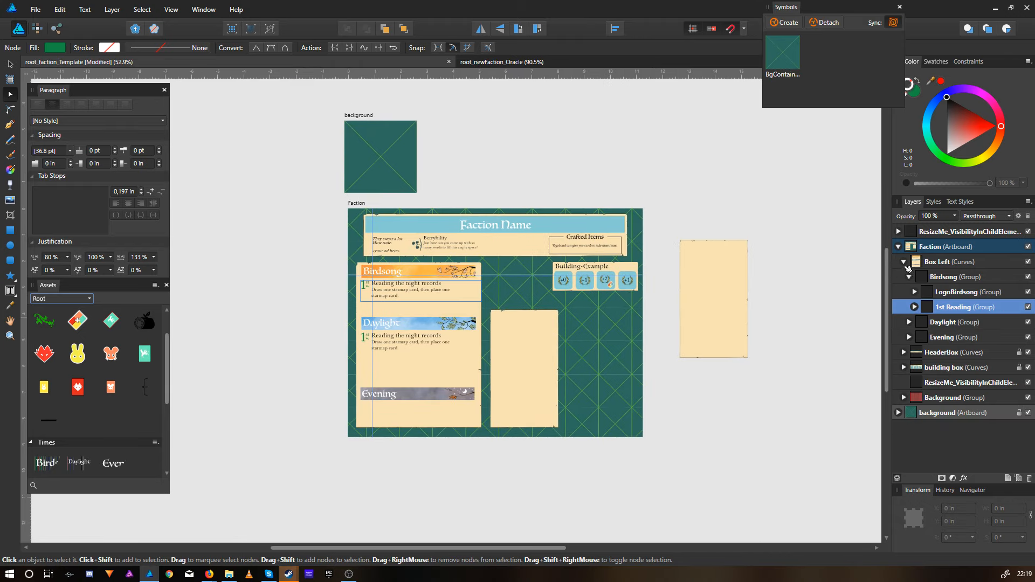
{"action": "left_click", "coordinate": [909, 276]}
{"action": "left_click", "coordinate": [904, 262]}
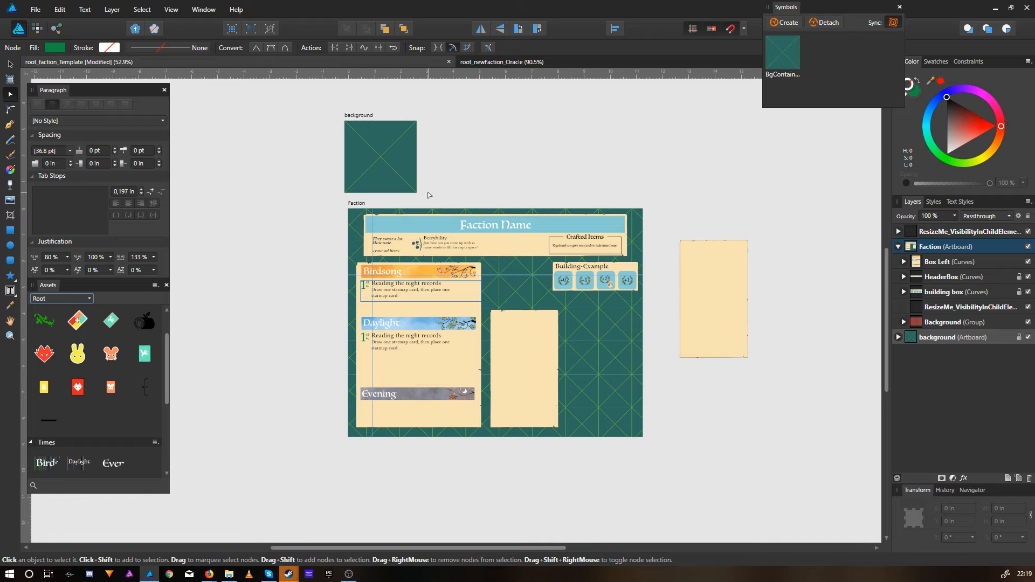
{"action": "scroll", "coordinate": [487, 294], "scroll_direction": "up", "scroll_amount": 3}
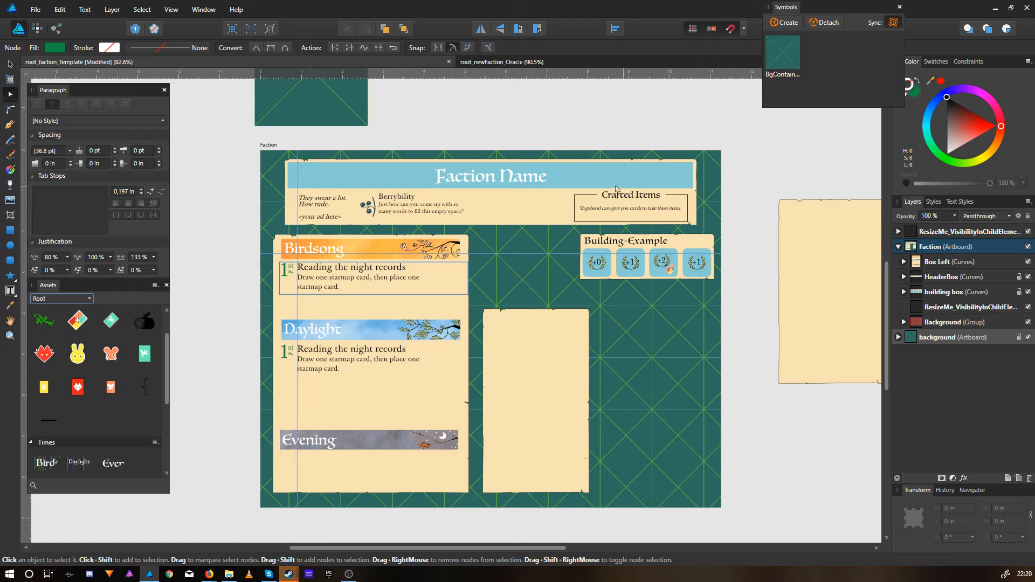
{"action": "scroll", "coordinate": [429, 286], "scroll_direction": "up", "scroll_amount": 1}
{"action": "left_click_drag", "start_coordinate": [402, 272], "coordinate": [382, 238]}
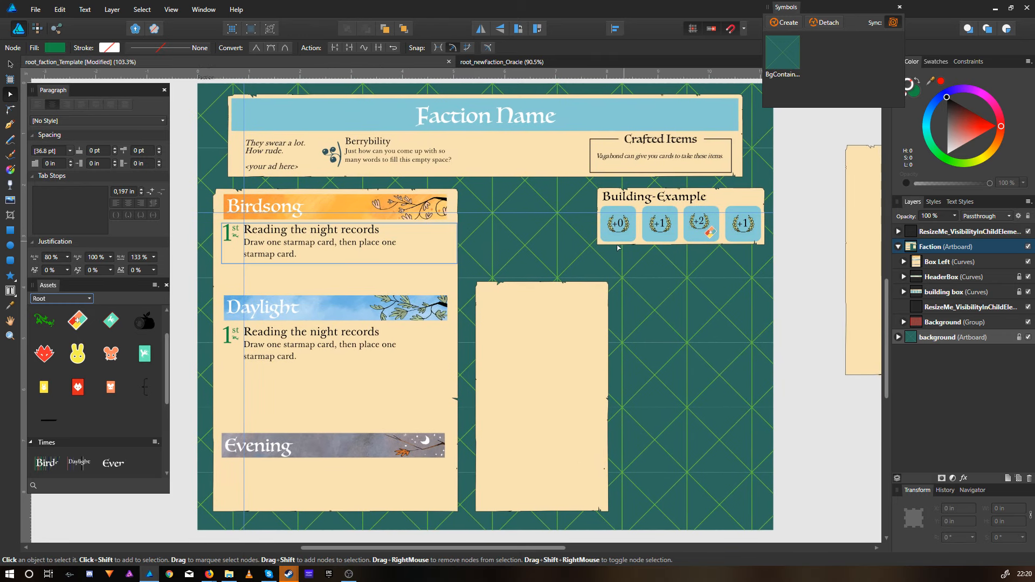